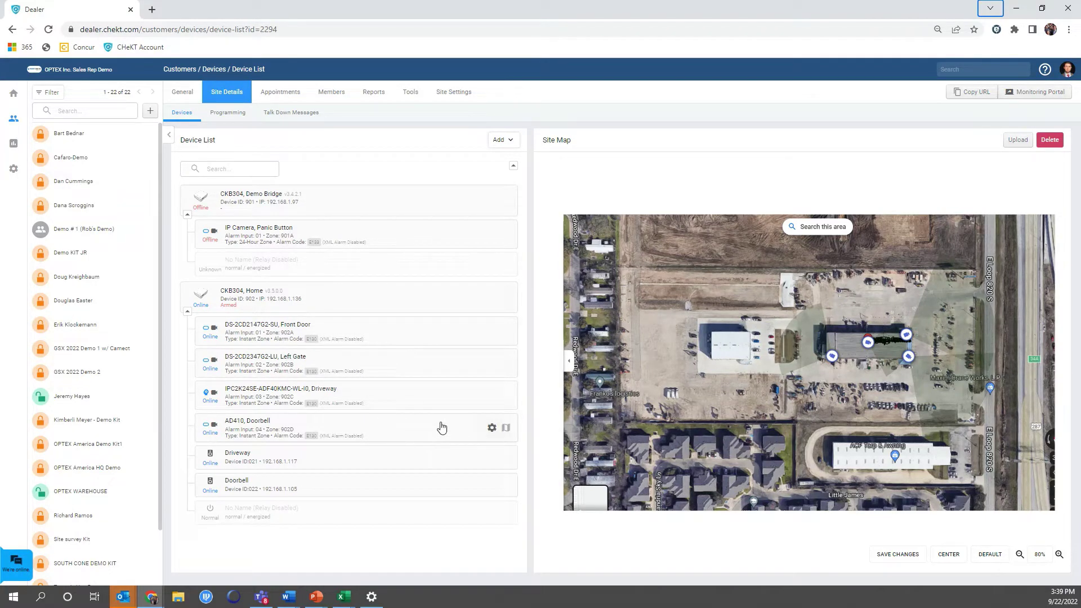
# Delete the Front Door camera from the Home bridge's device list.
pyautogui.click(490, 334)
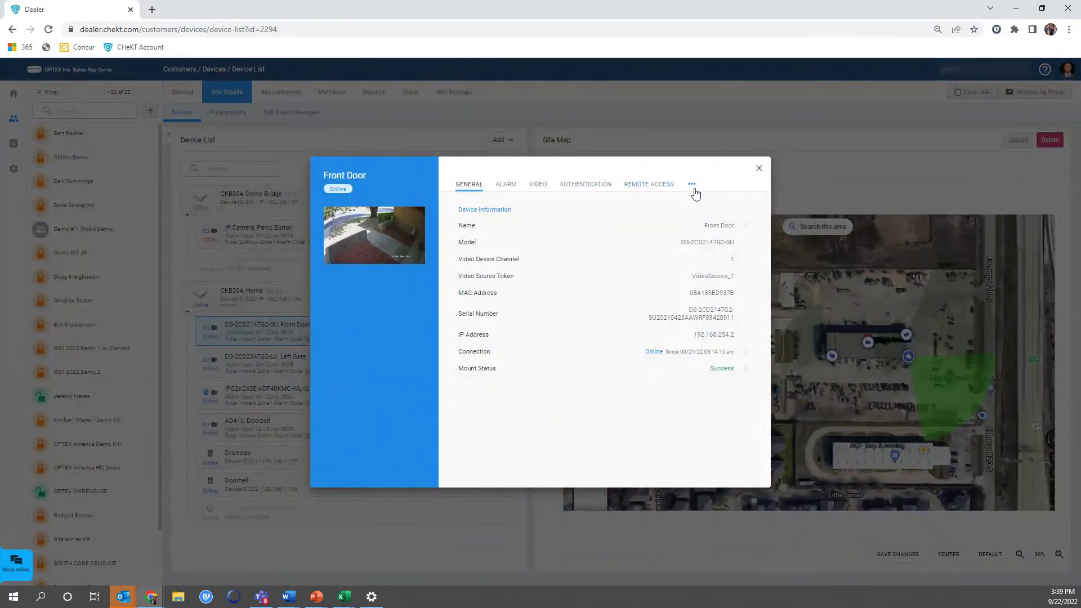
pyautogui.click(692, 185)
pyautogui.click(673, 233)
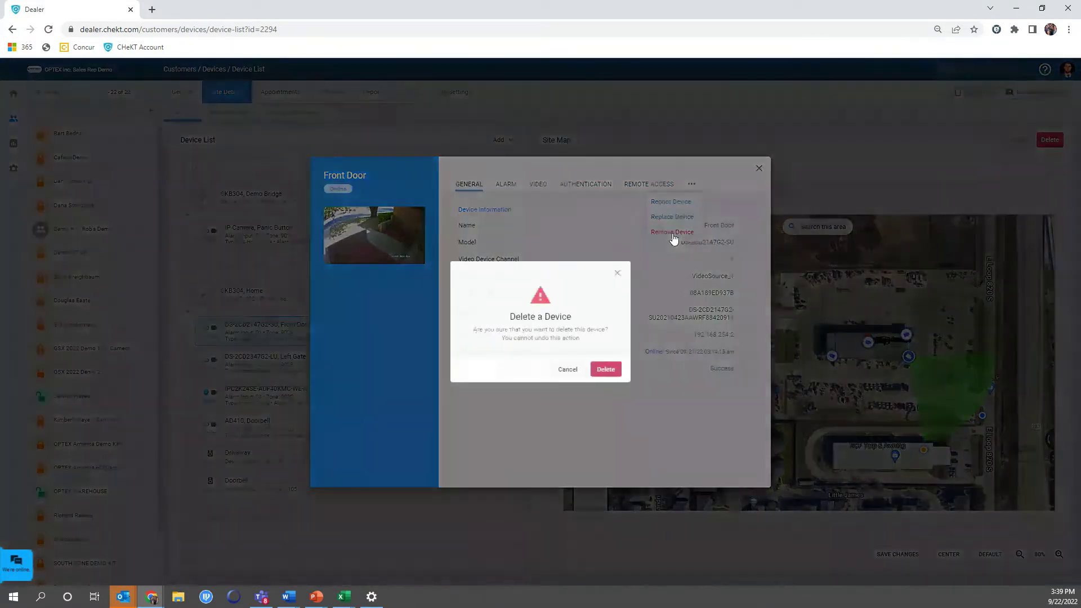
pyautogui.click(612, 371)
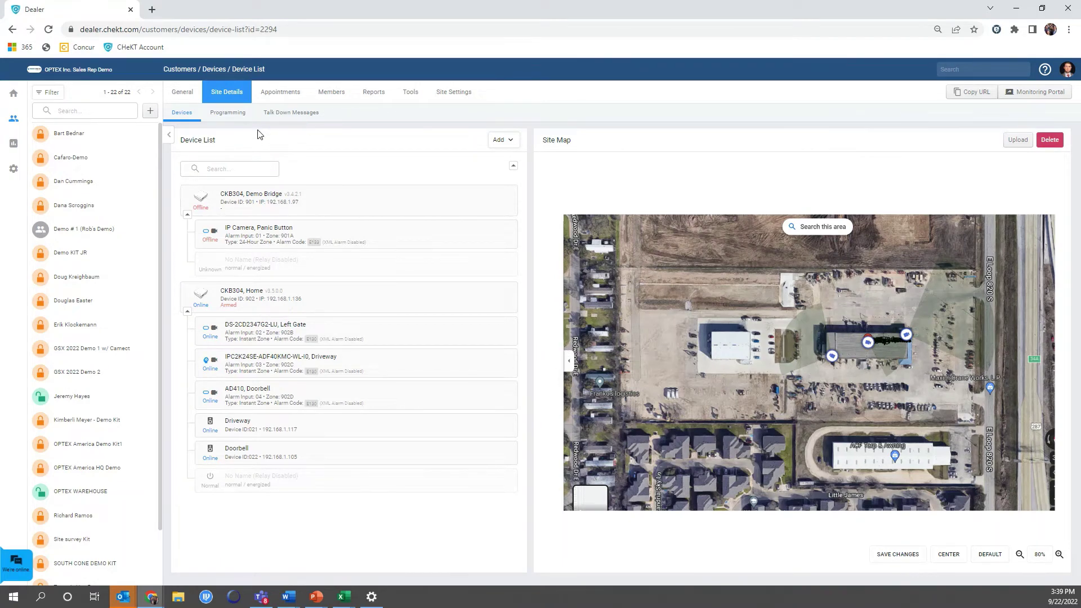
# Start adding a camera on the Home bridge's Input 1 / CH1 to discover network cameras.
pyautogui.click(498, 143)
pyautogui.click(481, 174)
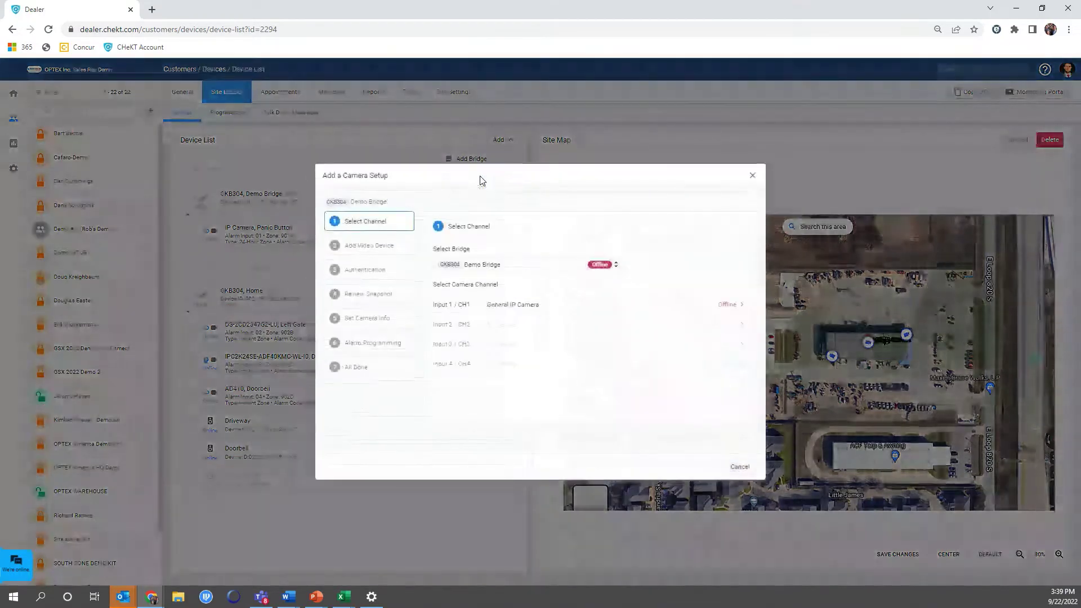
pyautogui.click(545, 273)
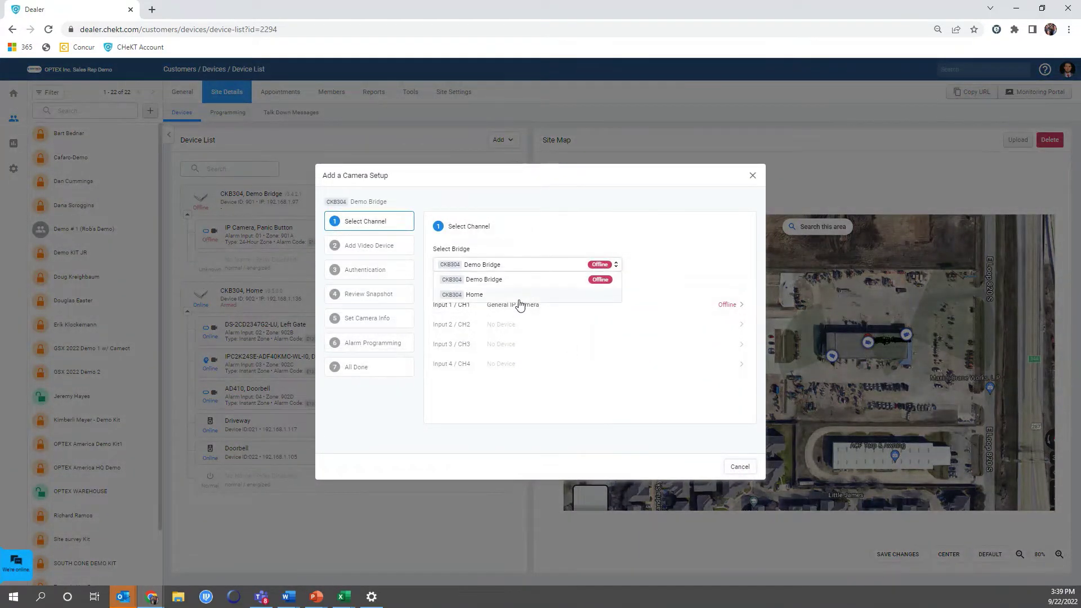
pyautogui.click(523, 296)
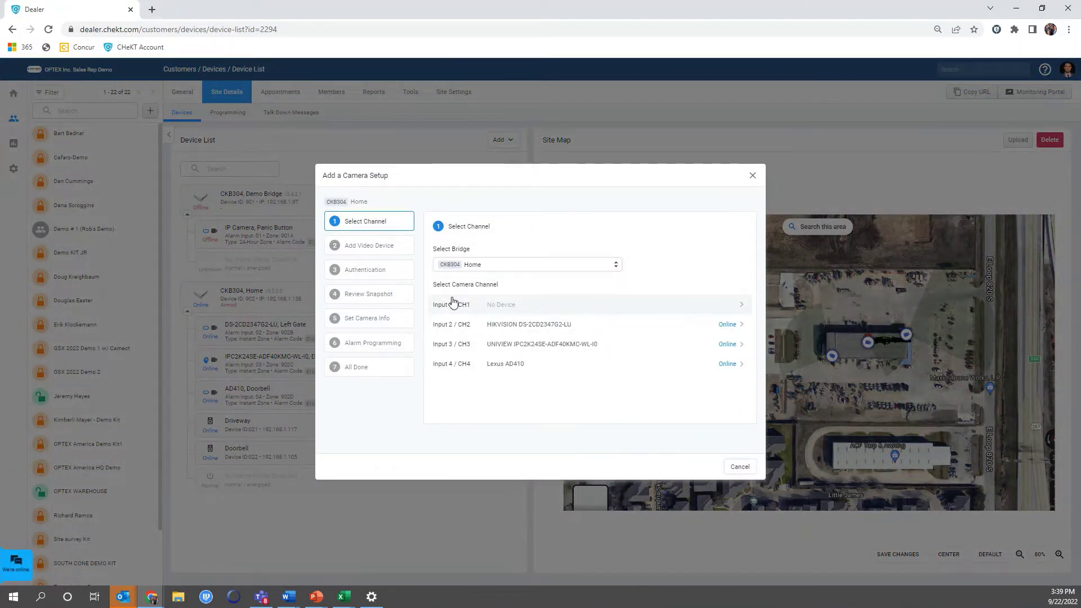
pyautogui.click(482, 302)
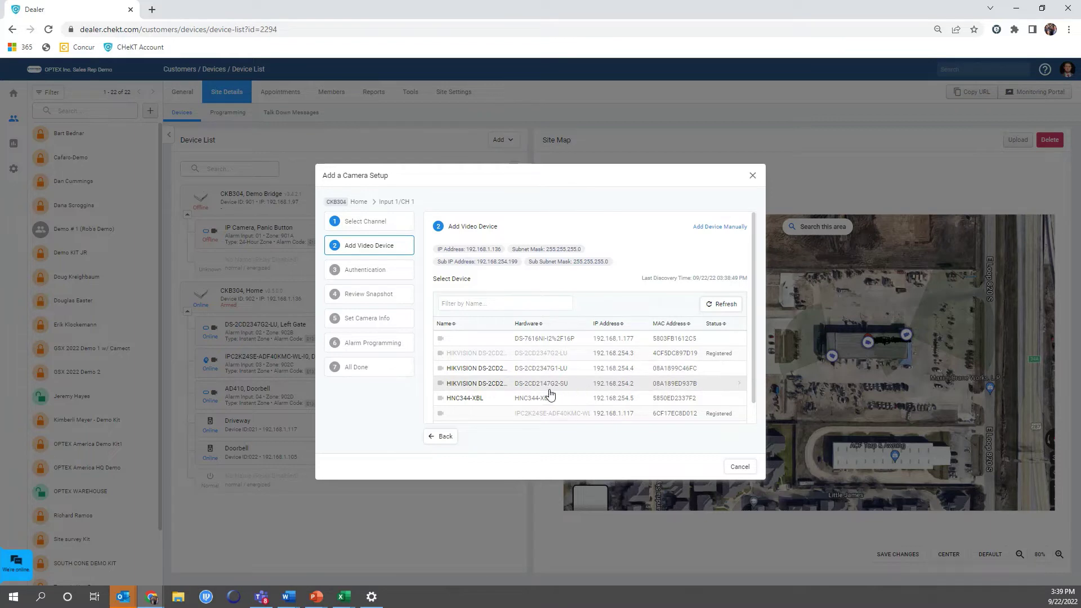
# Select the HIKVISION DS-2CD2147G2-SU at 192.168.254.2, keep ONVIF, and authenticate with its login.
pyautogui.click(640, 388)
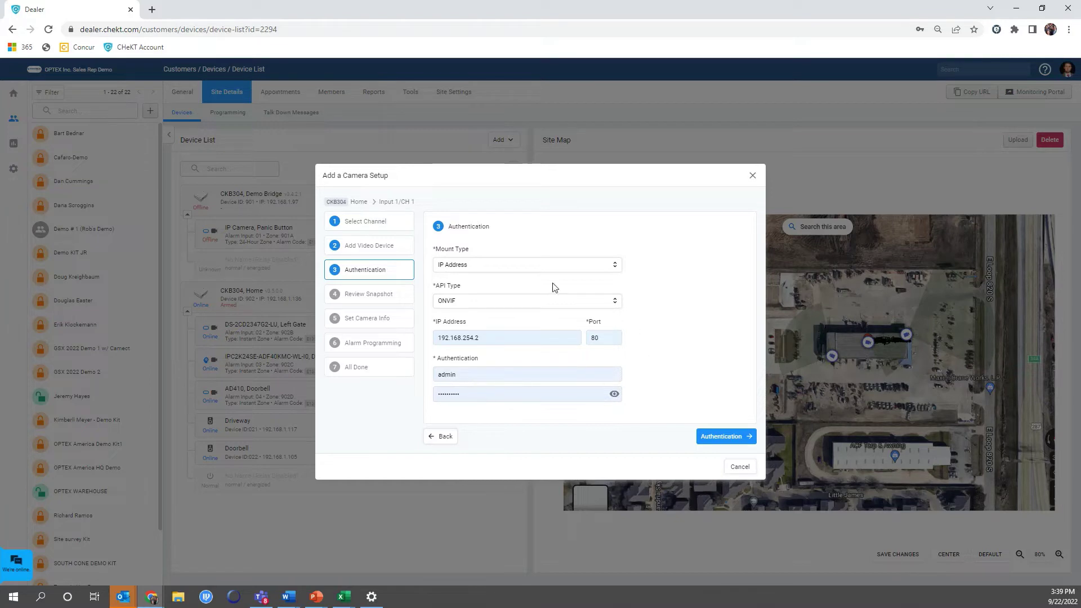
pyautogui.click(454, 299)
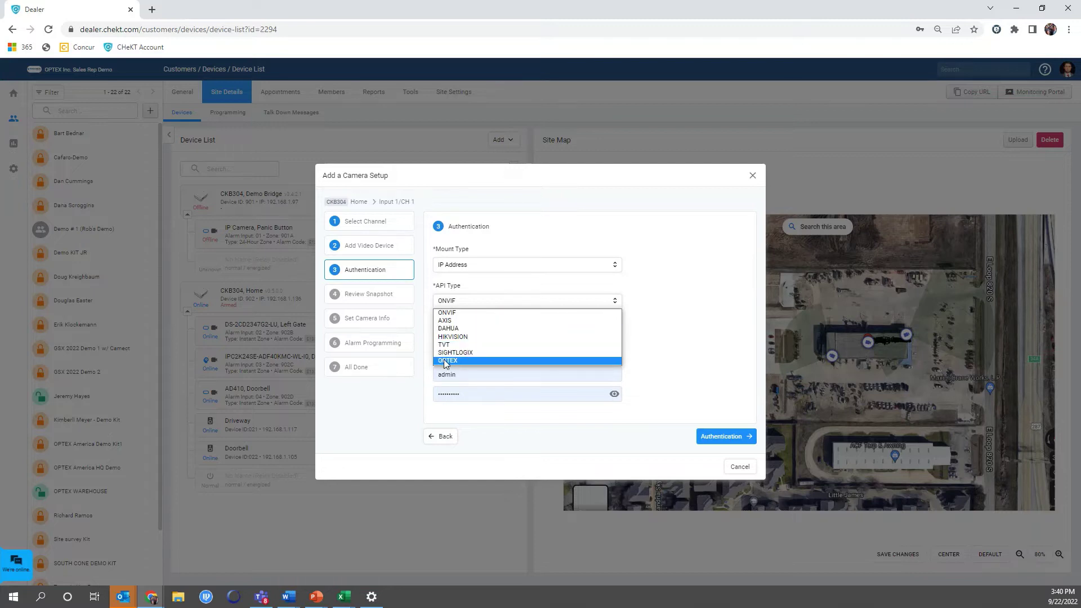
pyautogui.click(463, 313)
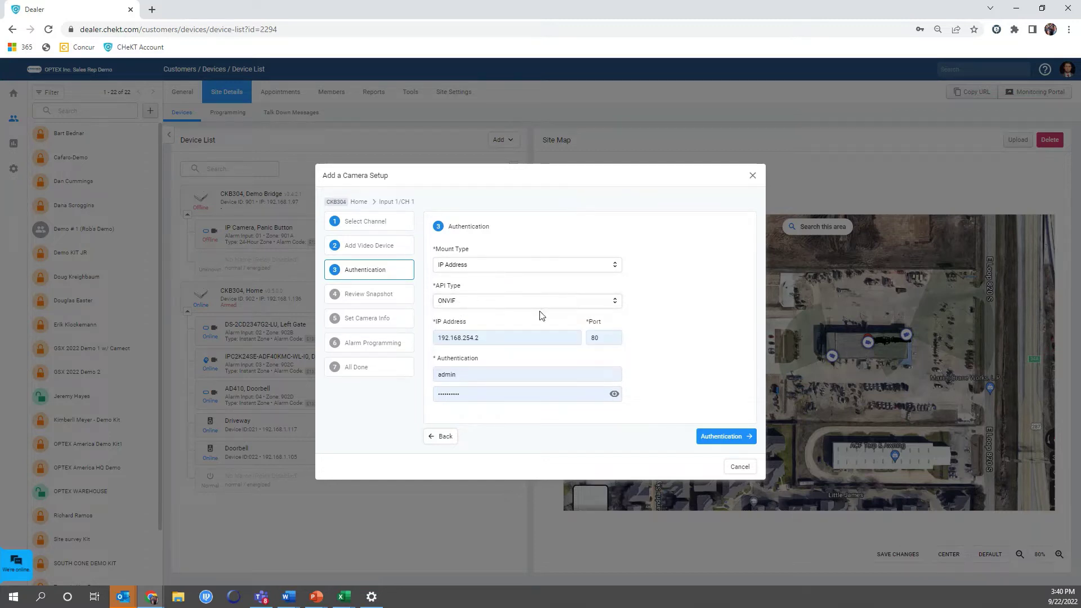
pyautogui.click(737, 447)
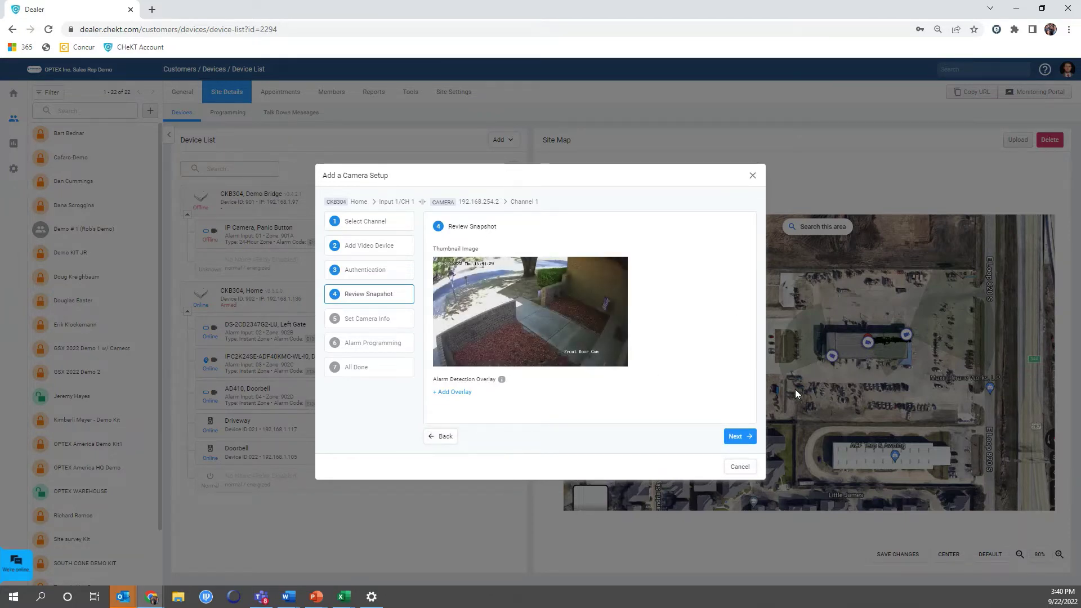
# Accept the snapshot and name the new camera 'Front Door'.
pyautogui.click(748, 438)
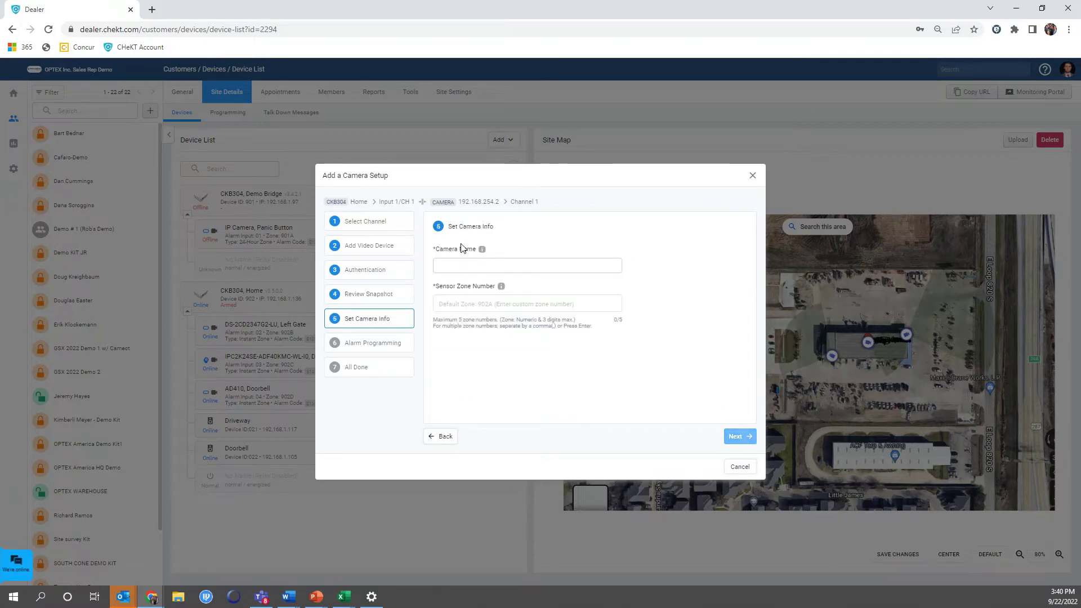
pyautogui.click(465, 259)
pyautogui.write('Fi')
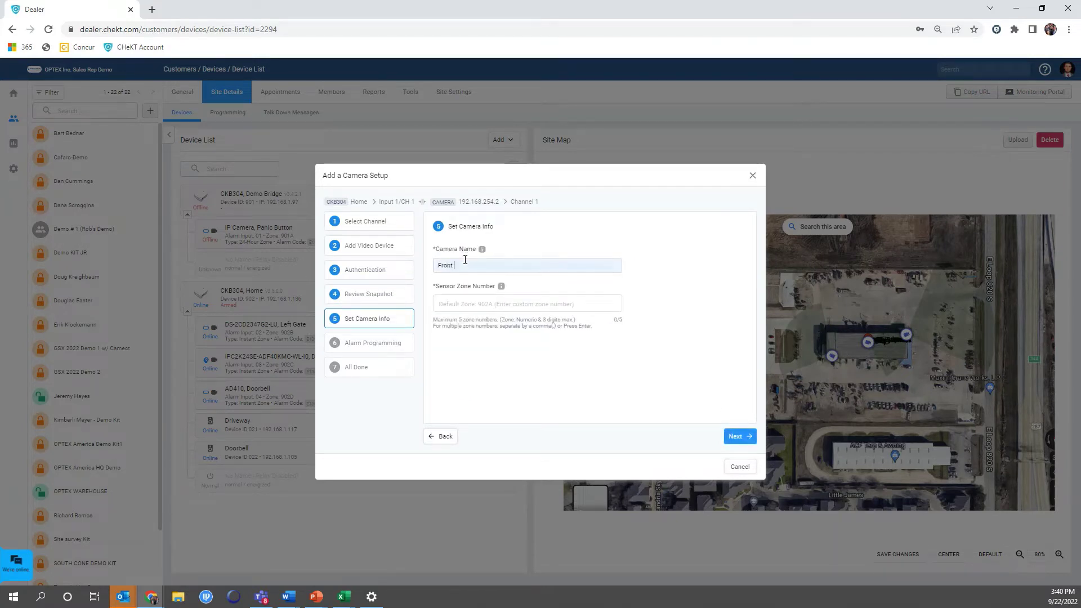
pyautogui.write('ont Door')
pyautogui.click(732, 437)
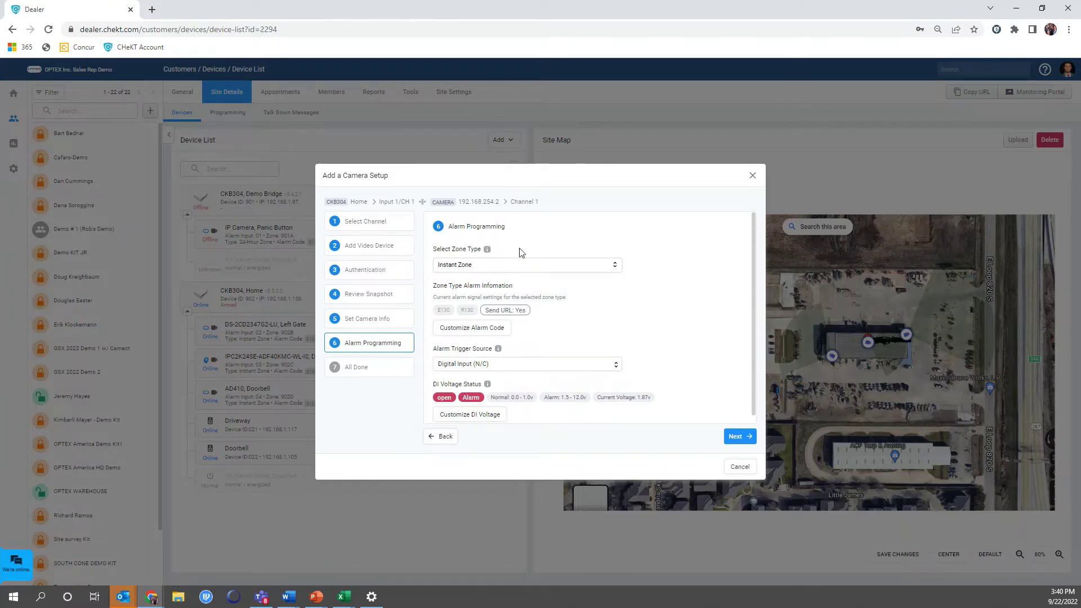
# Keep Instant Zone and set the alarm trigger source to ONVIF/Analytic Event Trigger.
pyautogui.click(523, 271)
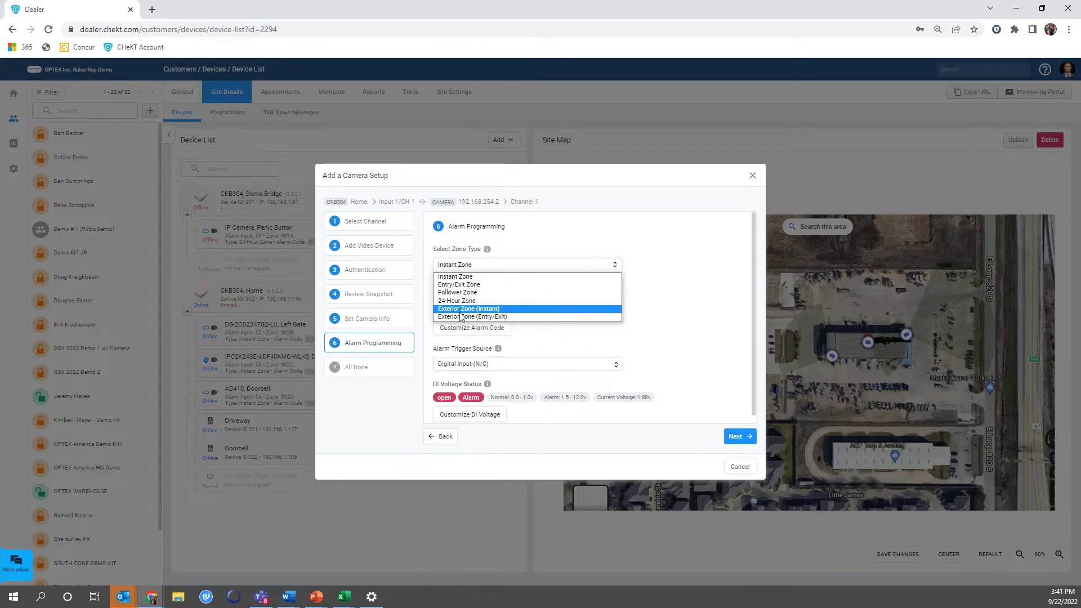
pyautogui.click(470, 277)
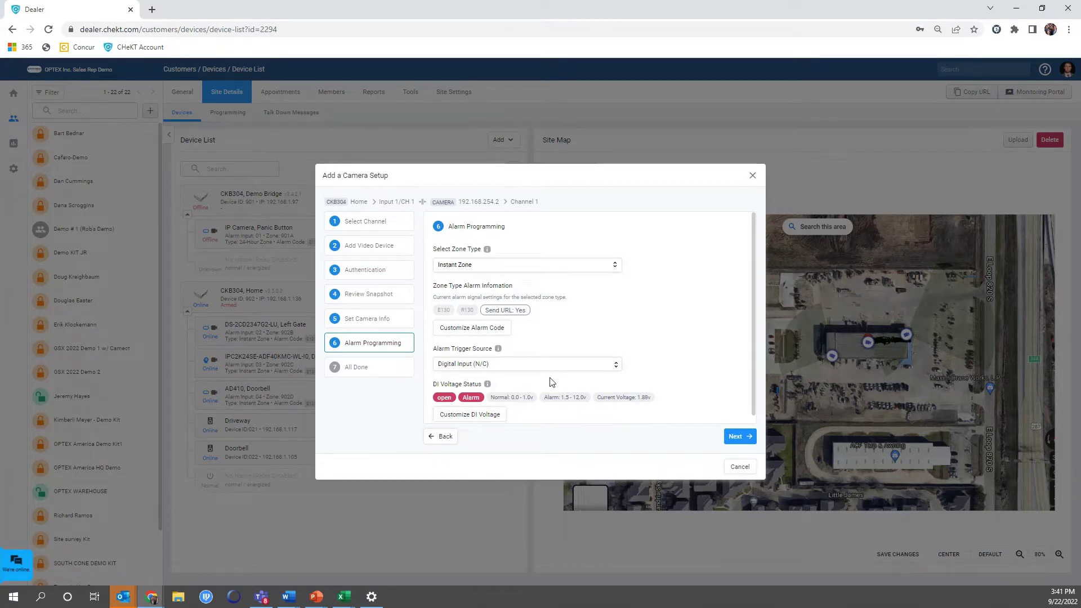
pyautogui.click(495, 369)
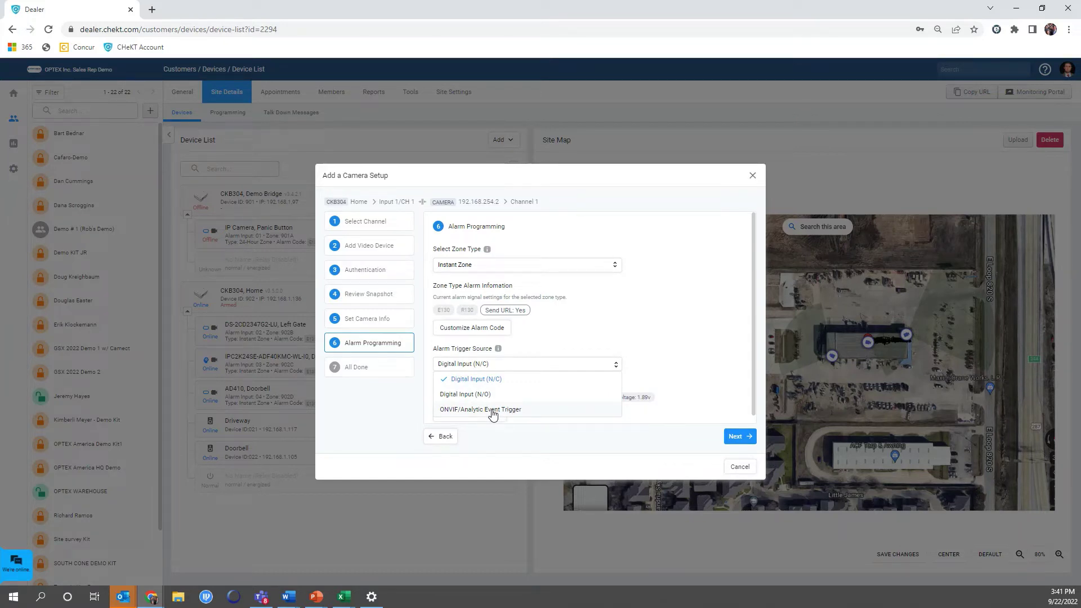
pyautogui.click(493, 413)
pyautogui.click(738, 442)
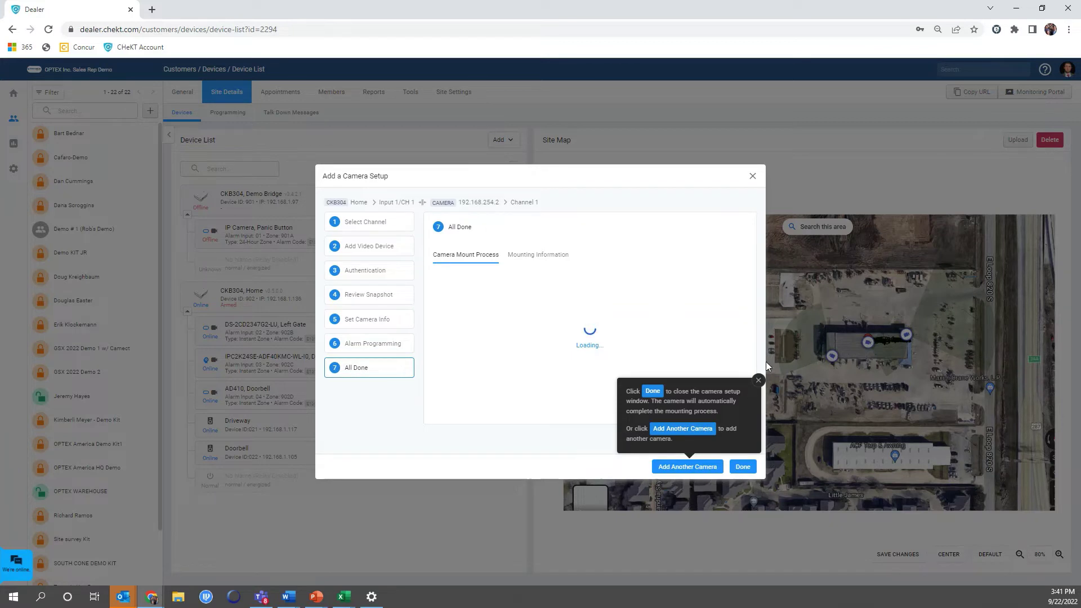
# Dismiss the Done tip and confirm all seven Front Door mounting steps report Success.
pyautogui.click(758, 380)
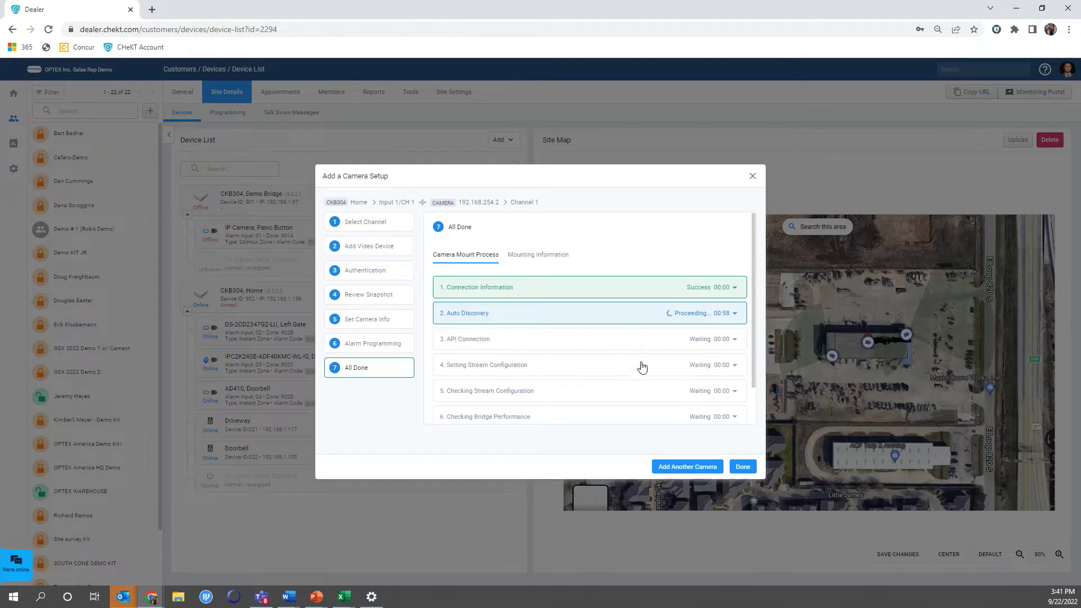
pyautogui.scroll(-1, 670, 339)
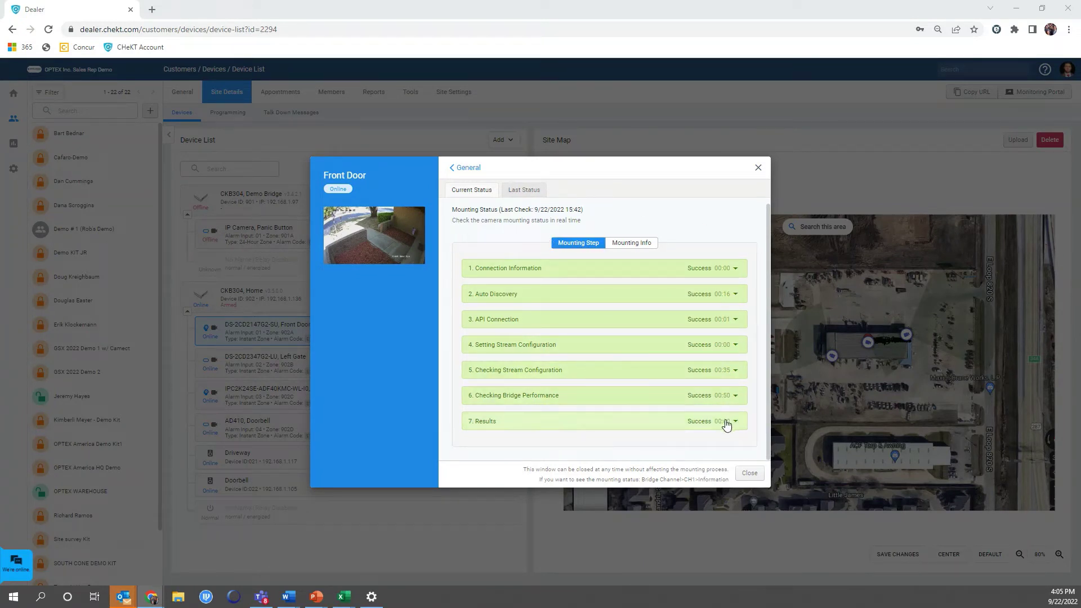
# Inspect the Results and Auto Discovery details, highlighting the H264 640x360 stream success status.
pyautogui.click(506, 422)
pyautogui.scroll(-2, 585, 417)
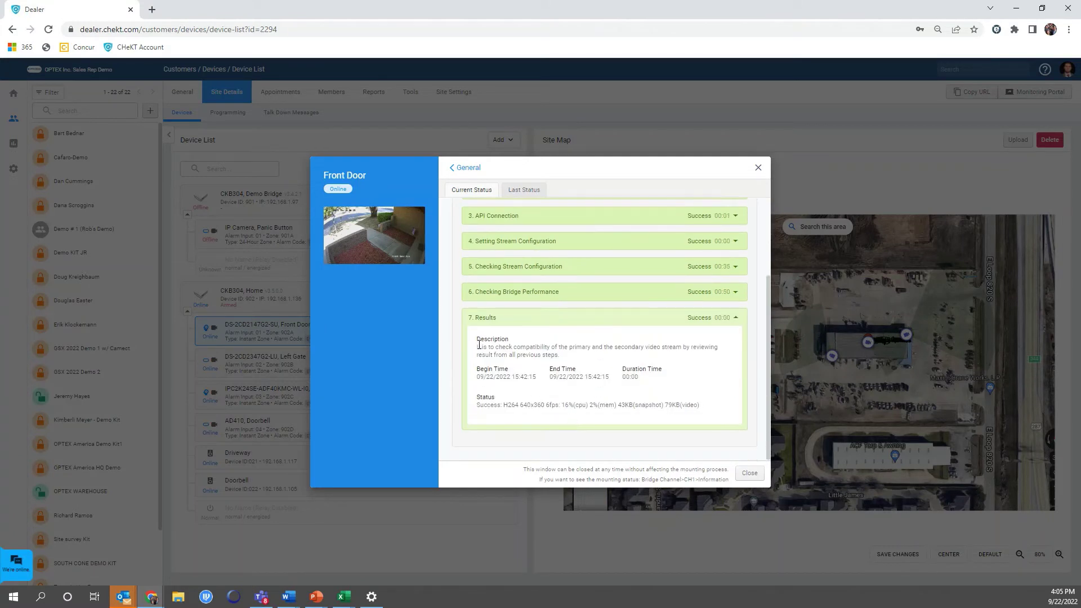
pyautogui.scroll(3, 731, 397)
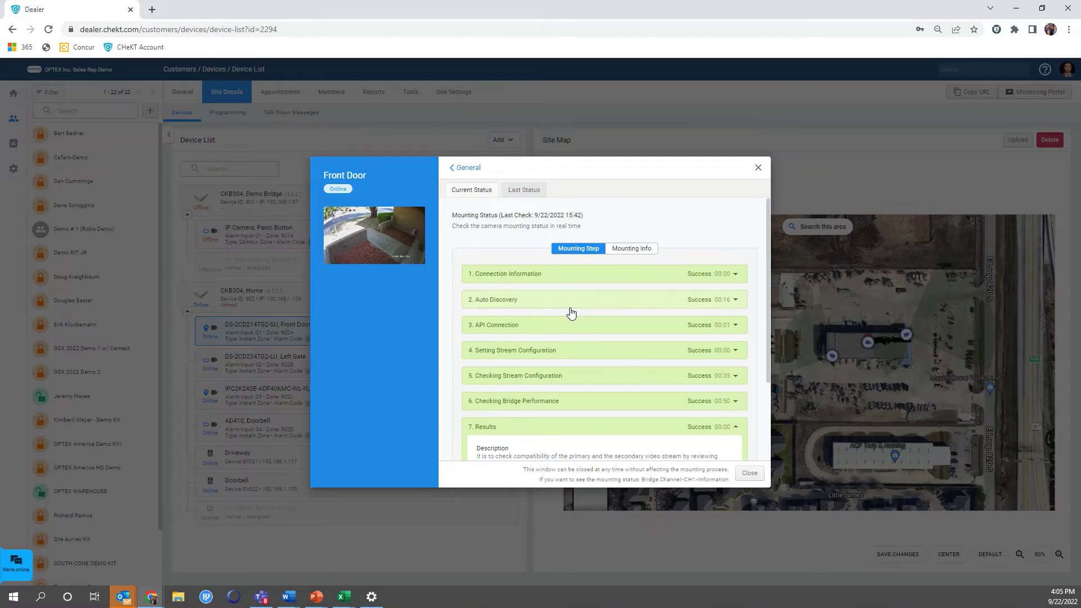
pyautogui.click(571, 313)
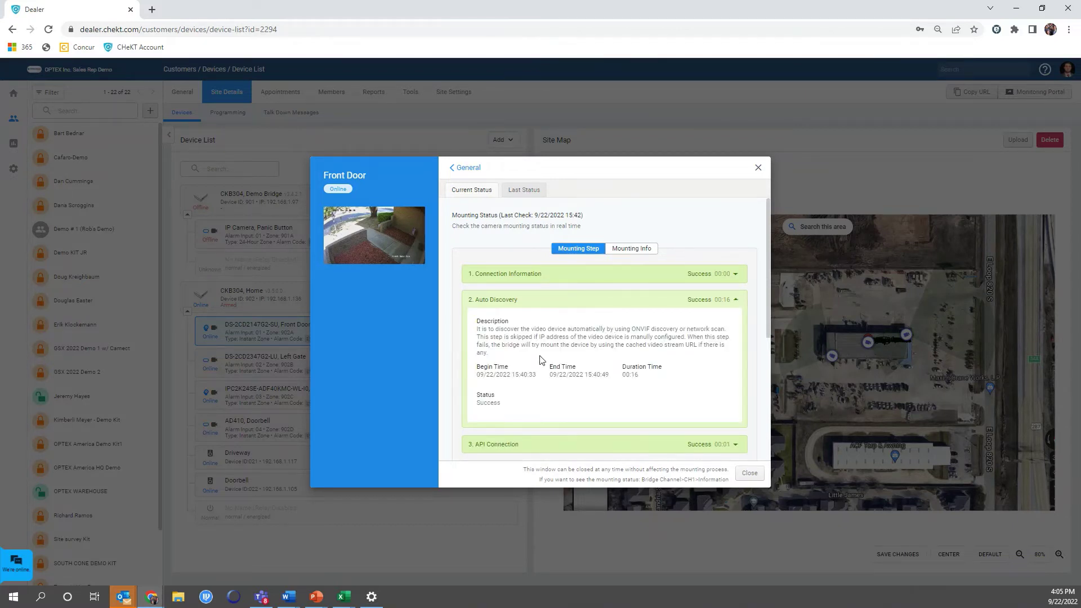
pyautogui.click(735, 299)
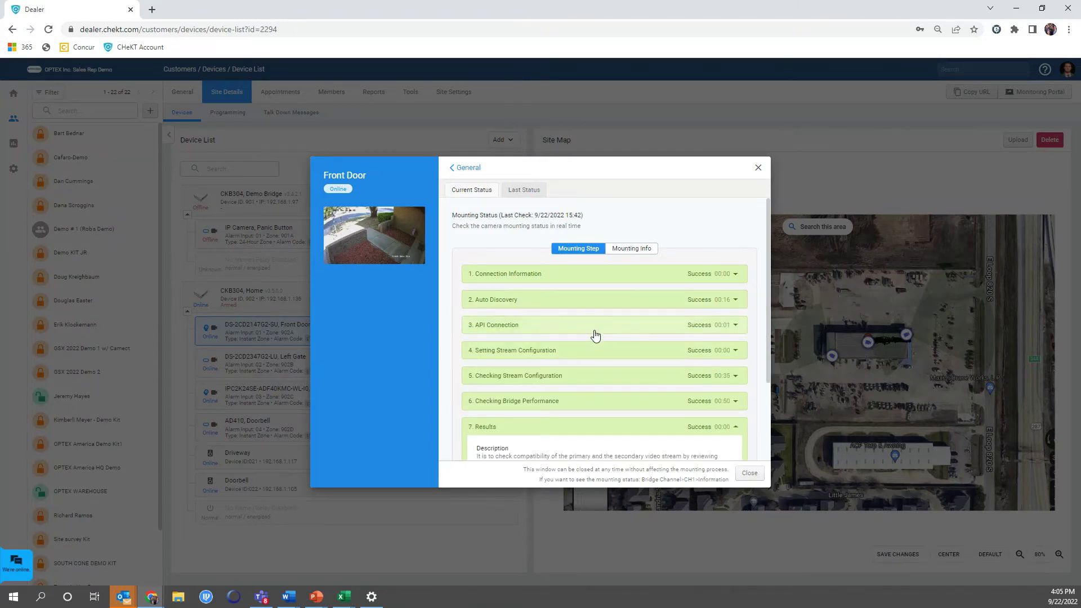
pyautogui.scroll(-2, 595, 335)
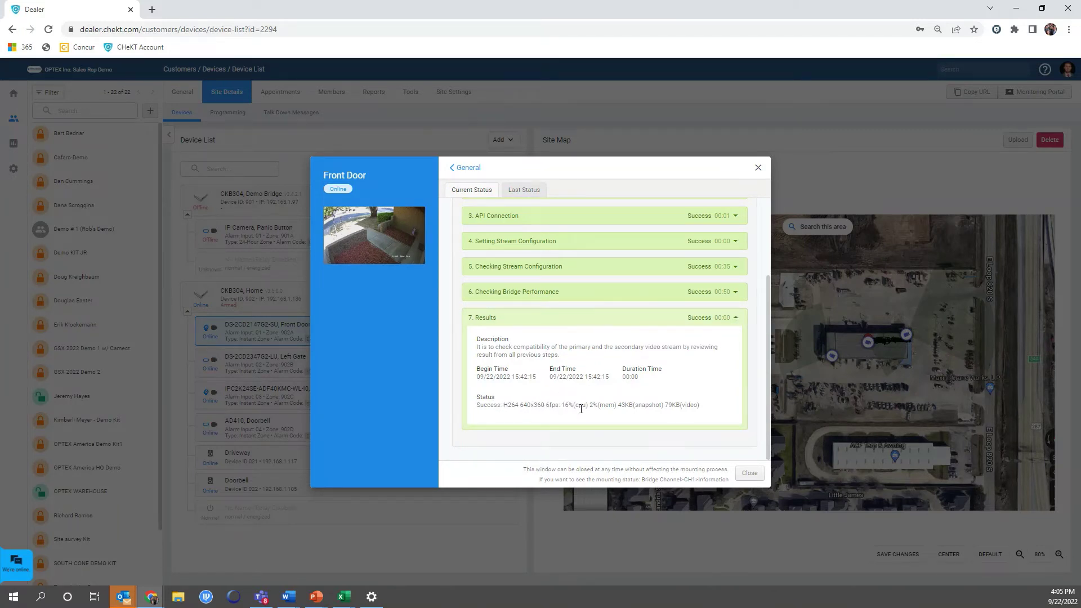
pyautogui.moveTo(514, 405); pyautogui.dragTo(476, 405)
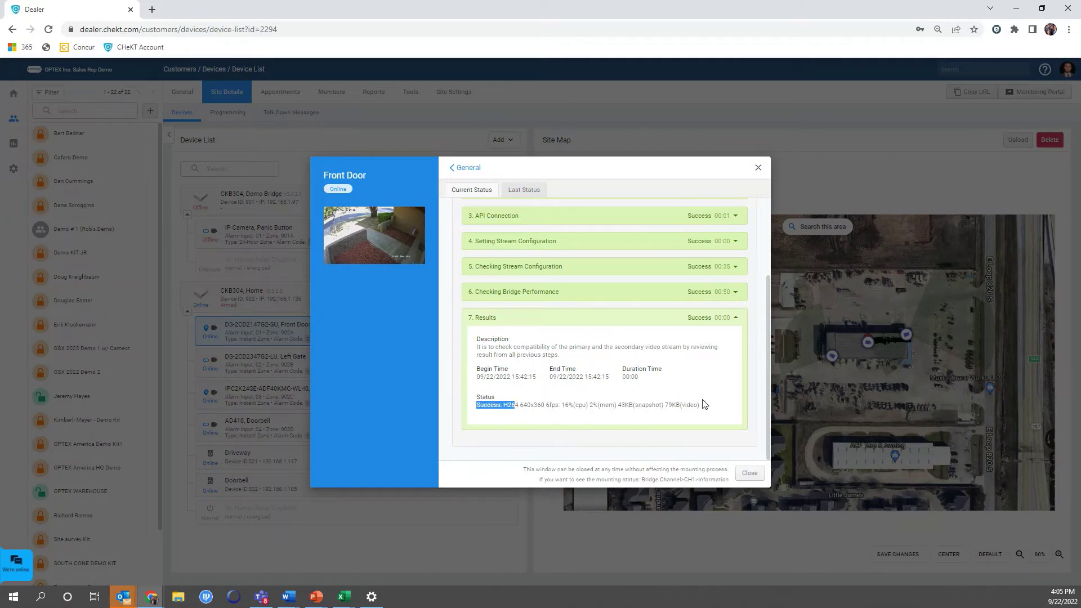
# Close the mounting status and bring up the Front Door camera's Alarm Sources, set to ONVIF Event Message.
pyautogui.click(758, 168)
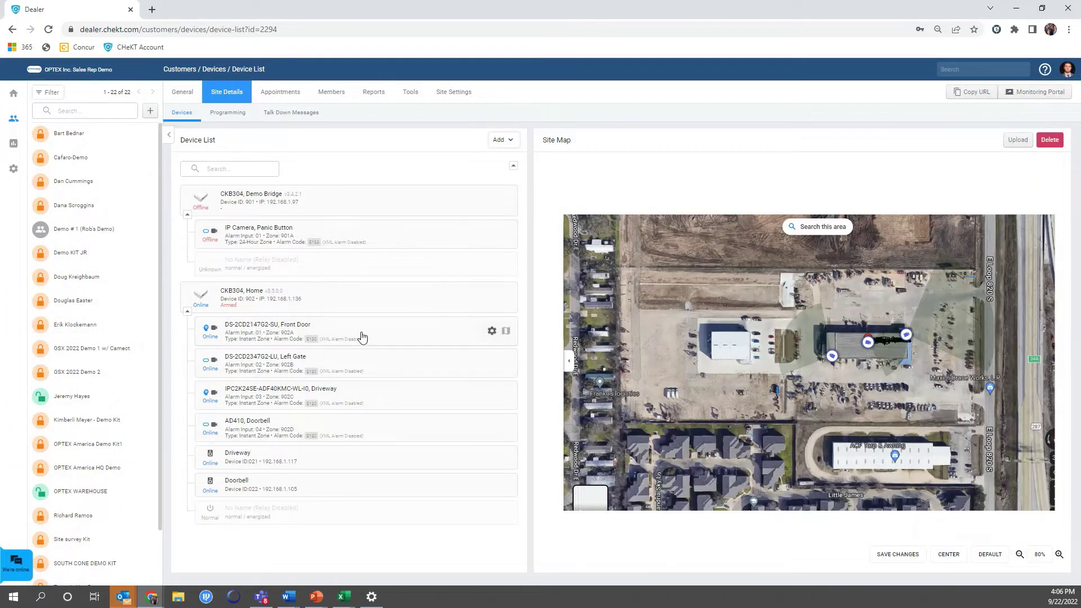
pyautogui.click(492, 332)
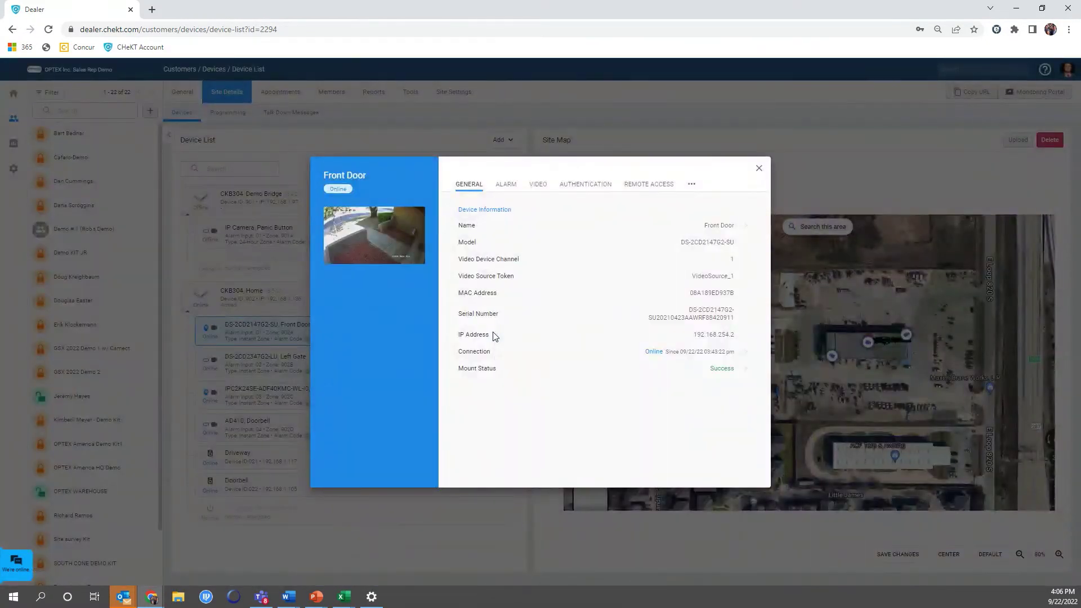
pyautogui.click(500, 191)
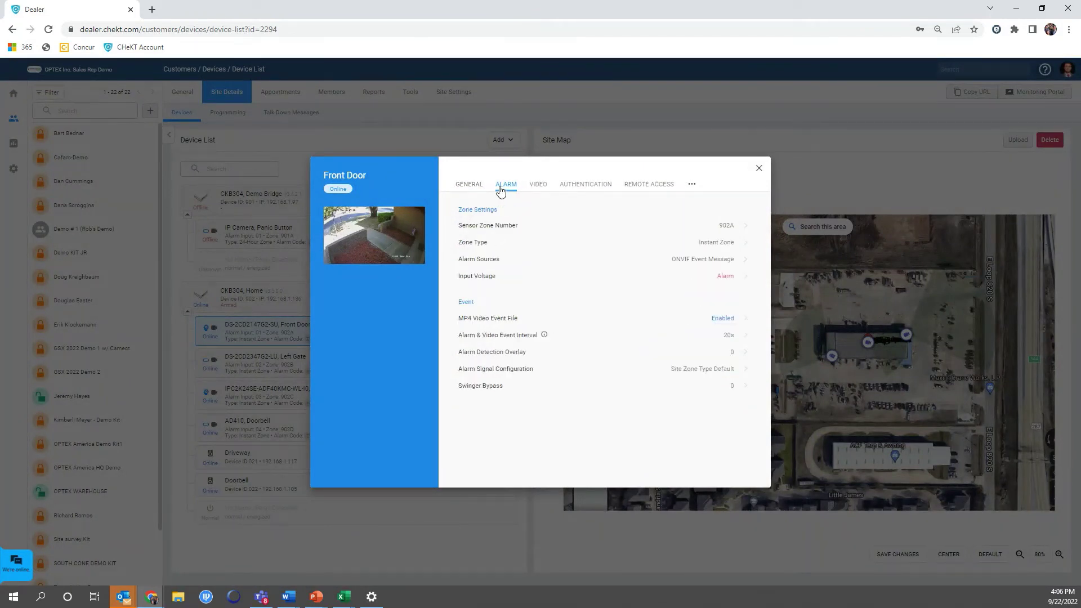
pyautogui.click(555, 262)
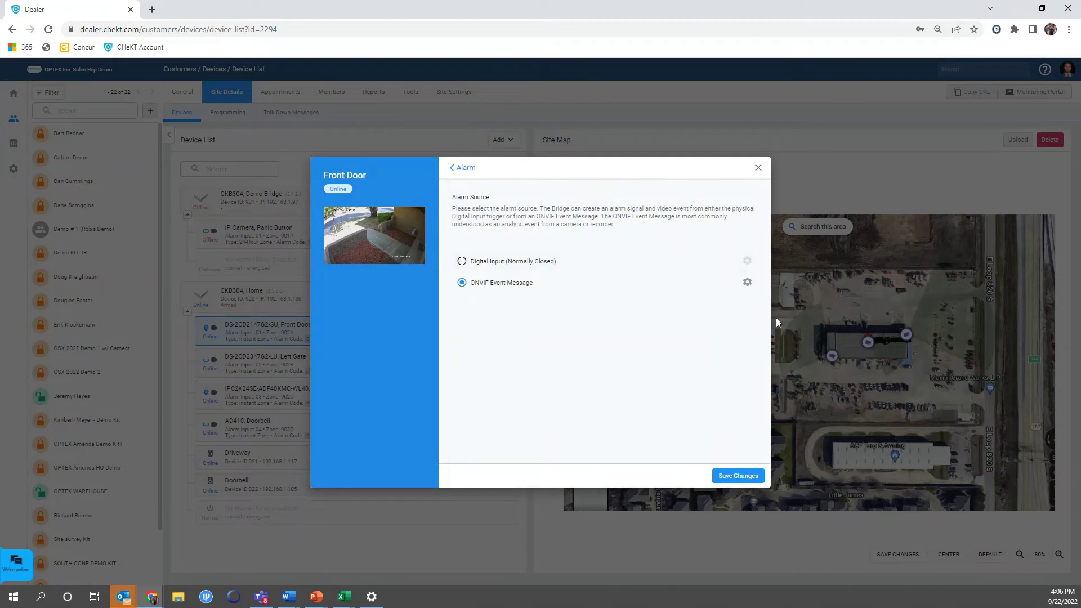
# Uncheck FieldDetector/ObjectsInside and Radiometry/TemperatureAlarm, leaving only LineDetector/Crossed, and save.
pyautogui.click(747, 282)
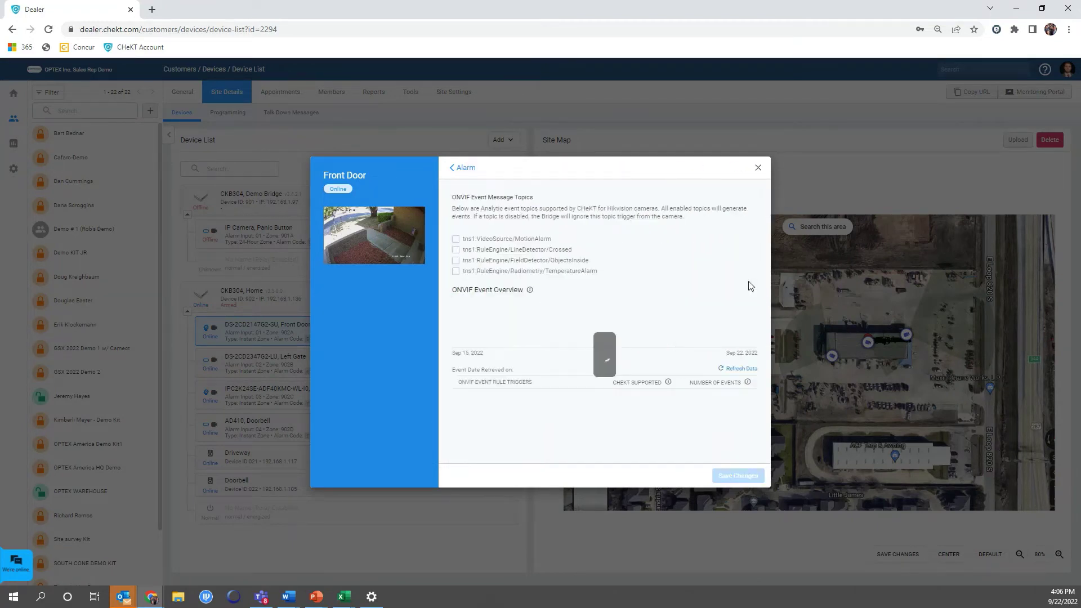
pyautogui.scroll(-1, 666, 331)
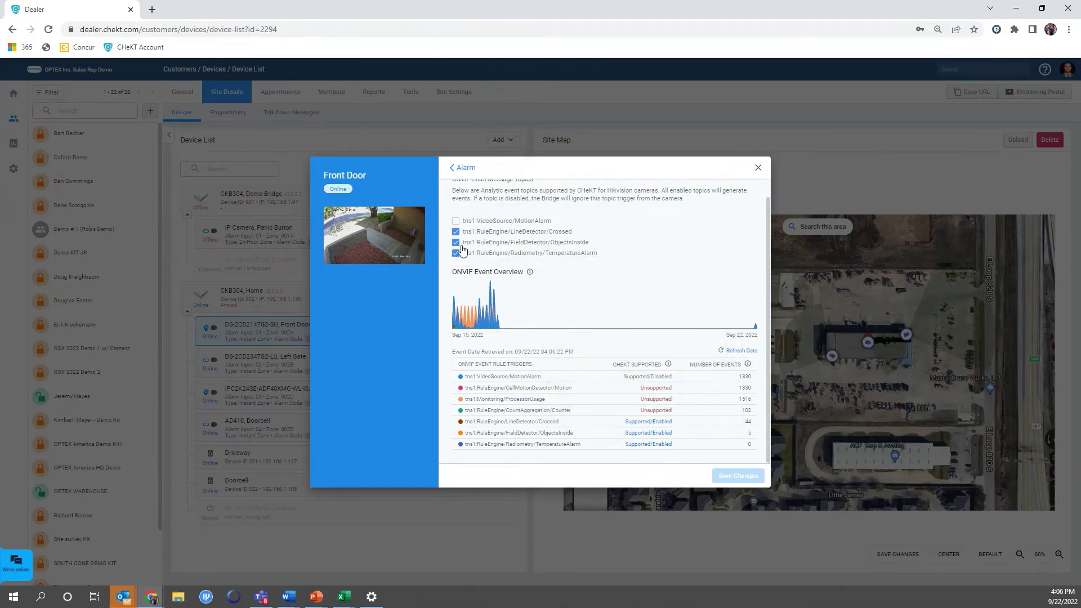
pyautogui.click(457, 243)
pyautogui.click(456, 253)
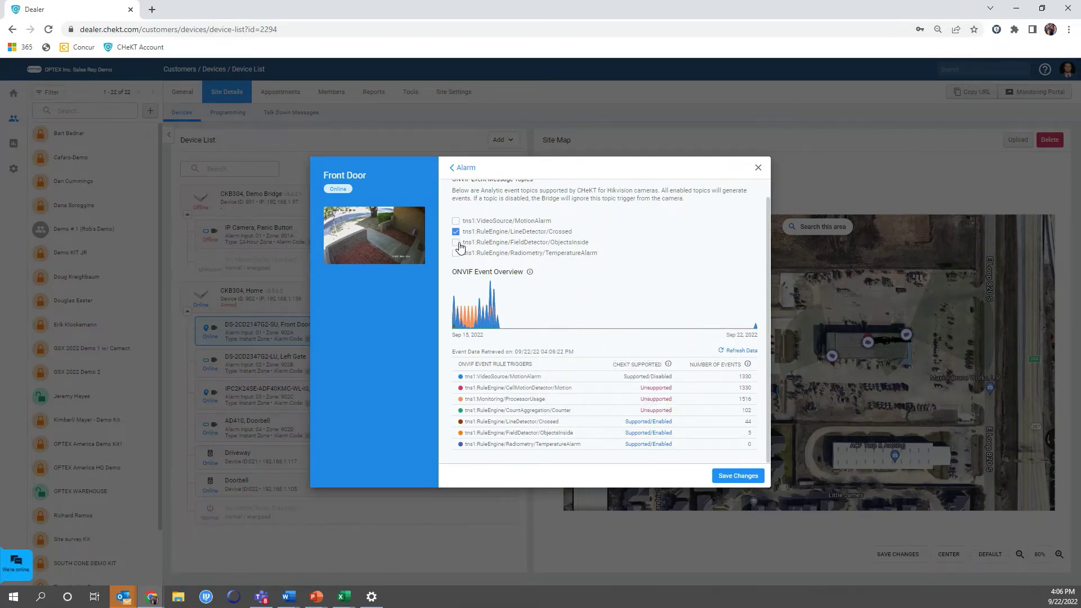
pyautogui.click(735, 478)
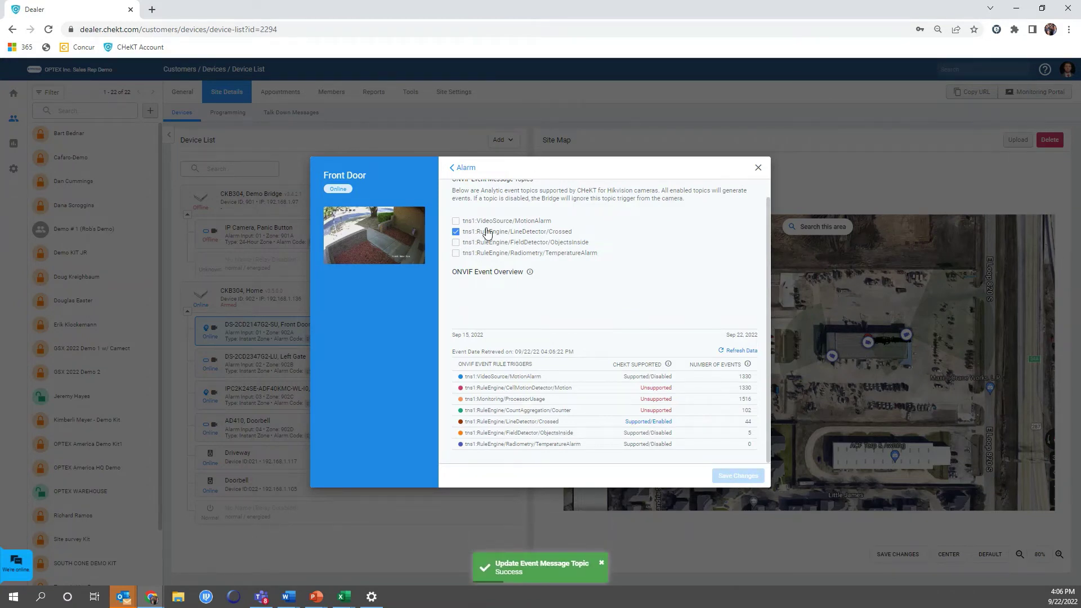
pyautogui.scroll(1, 535, 259)
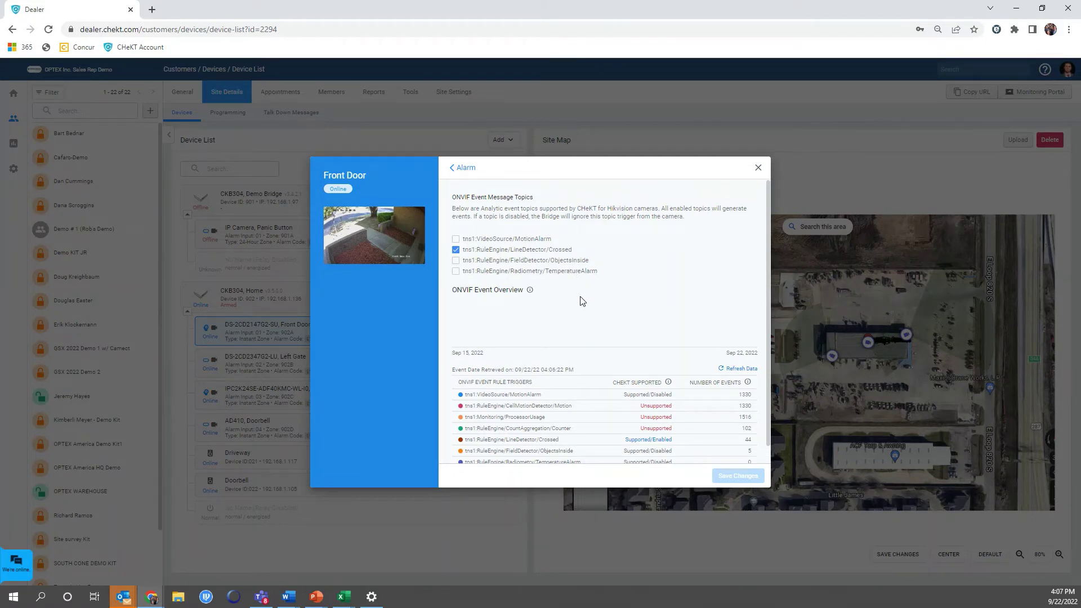
# Close the Front Door settings and enter 192.168.1.177 in a new Chrome tab.
pyautogui.click(757, 167)
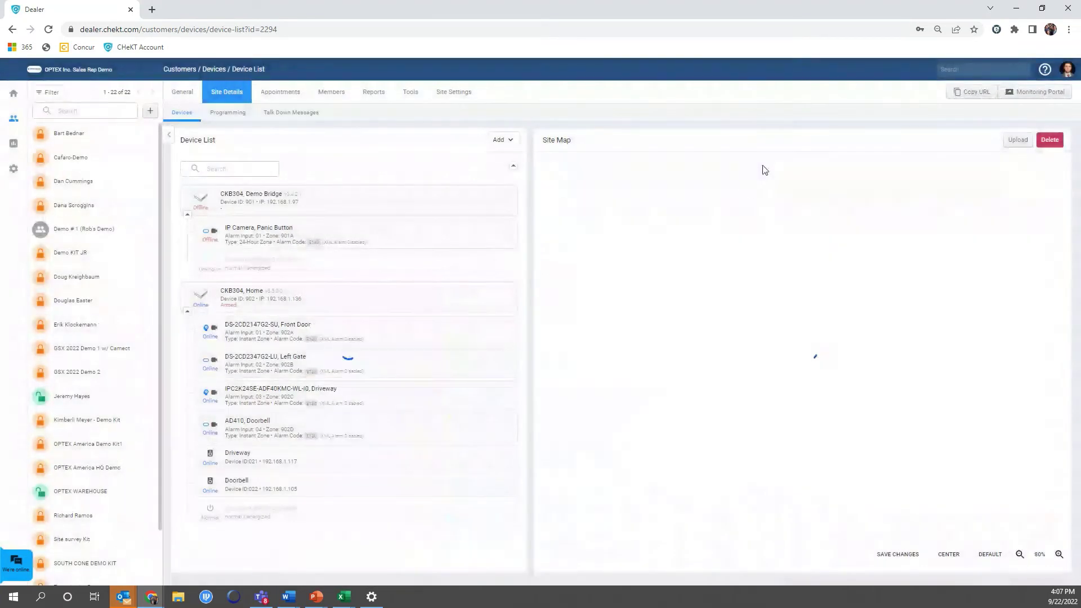
pyautogui.moveTo(430, 400)
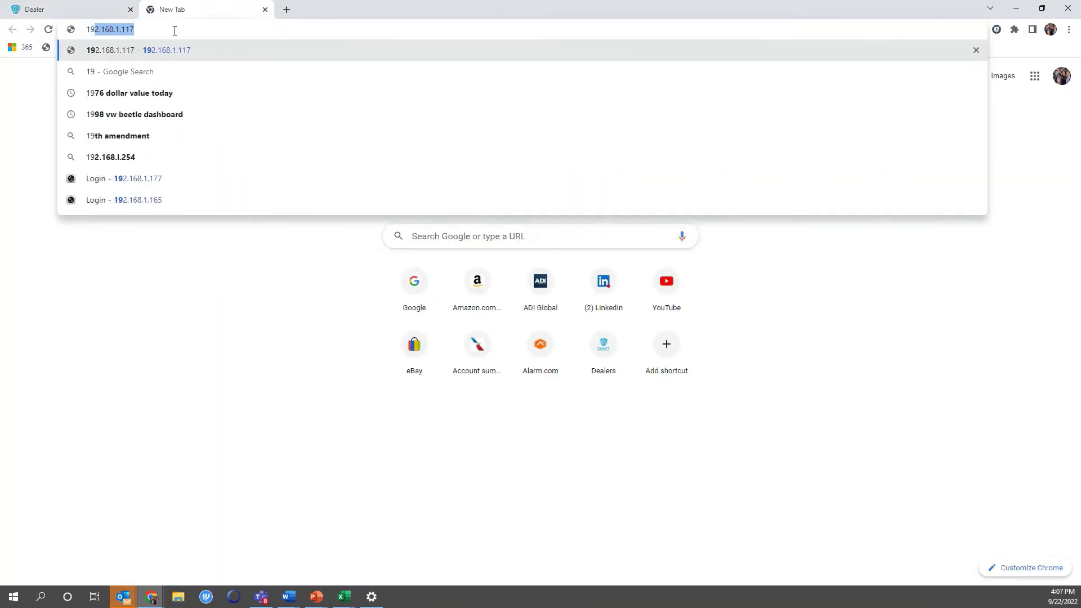
pyautogui.press('BackSpace')
pyautogui.write('2.168.1.11')
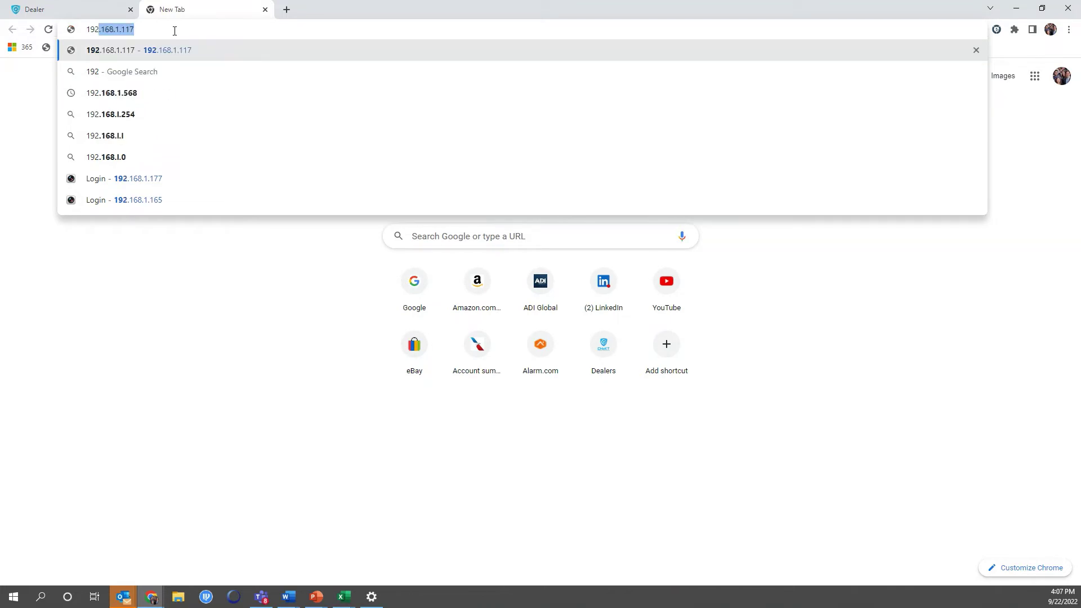
pyautogui.press('BackSpace')
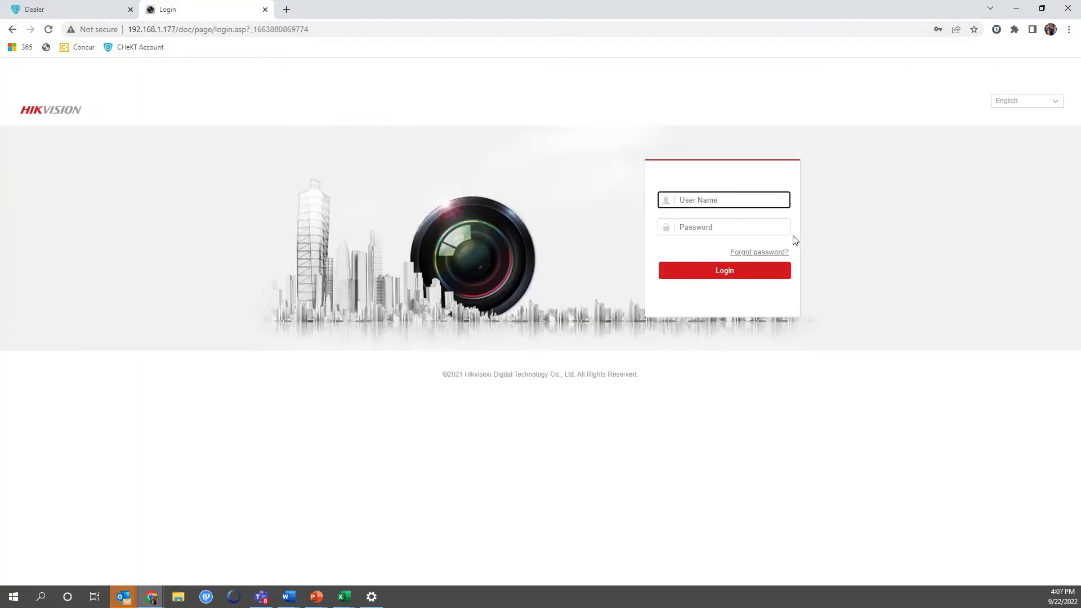
# Log in to the NVR as admin and open the Basic Event settings for D1 Front Door Cam.
pyautogui.write('admin')
pyautogui.press('Tab')
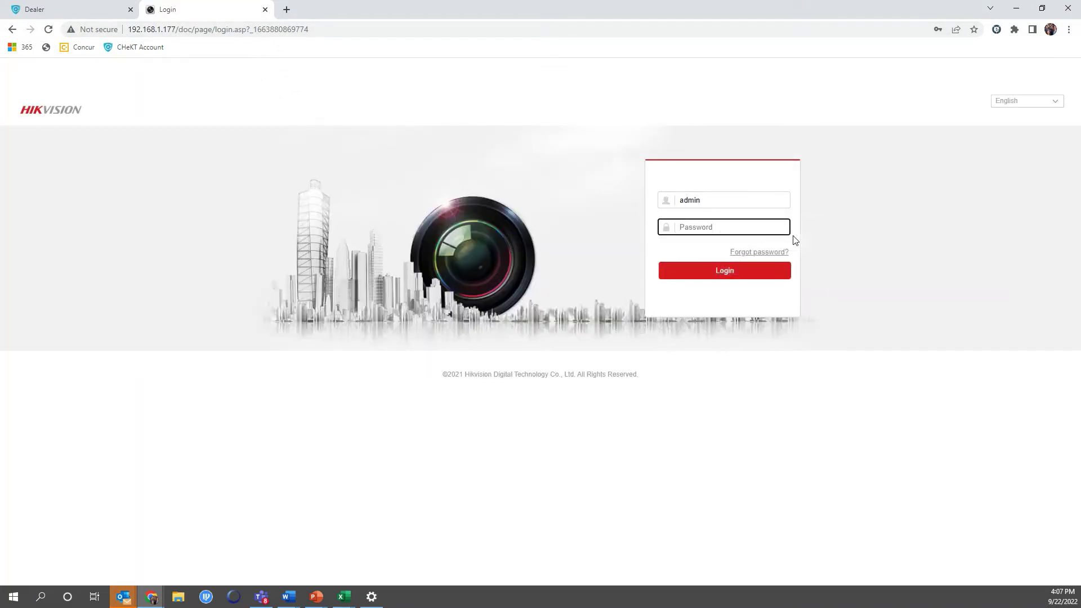
pyautogui.write('••')
pyautogui.click(756, 273)
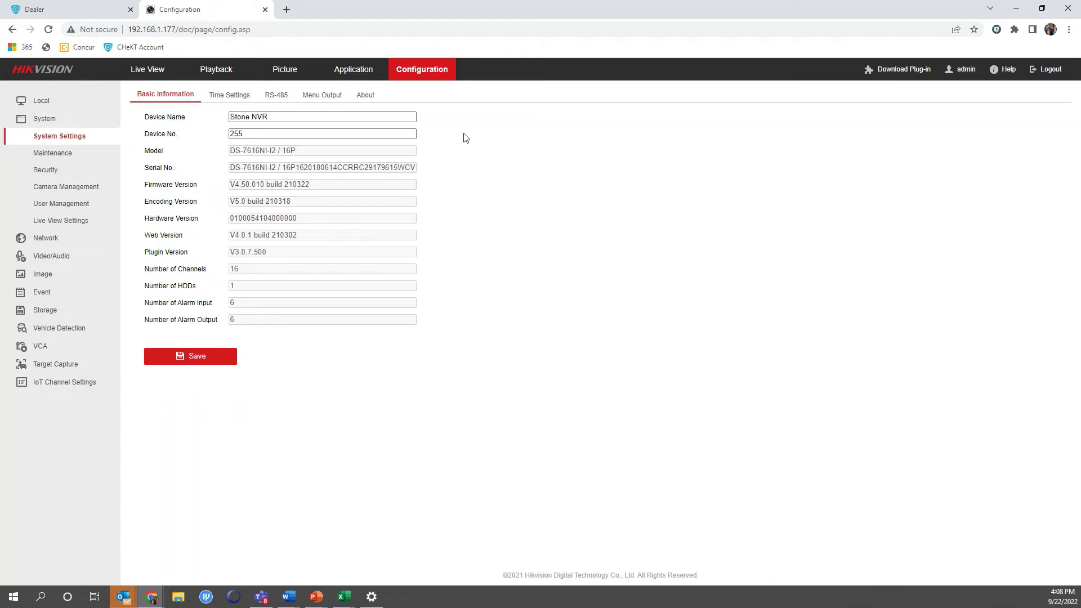
pyautogui.click(74, 289)
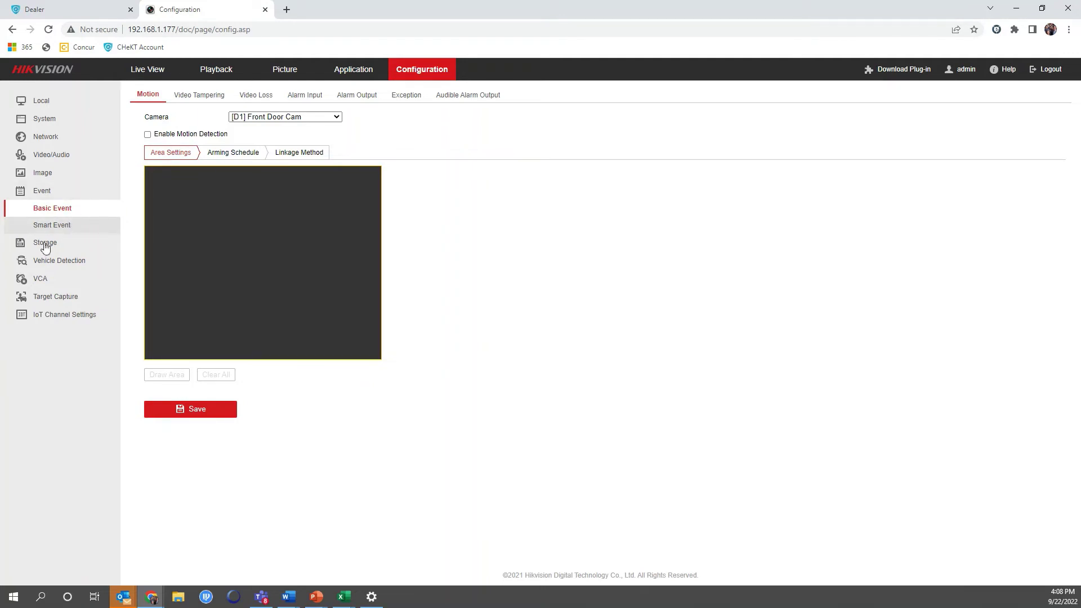
# Open Smart Event and switch to the Line Crossing Detection tab for D1 Front Door Cam.
pyautogui.click(54, 226)
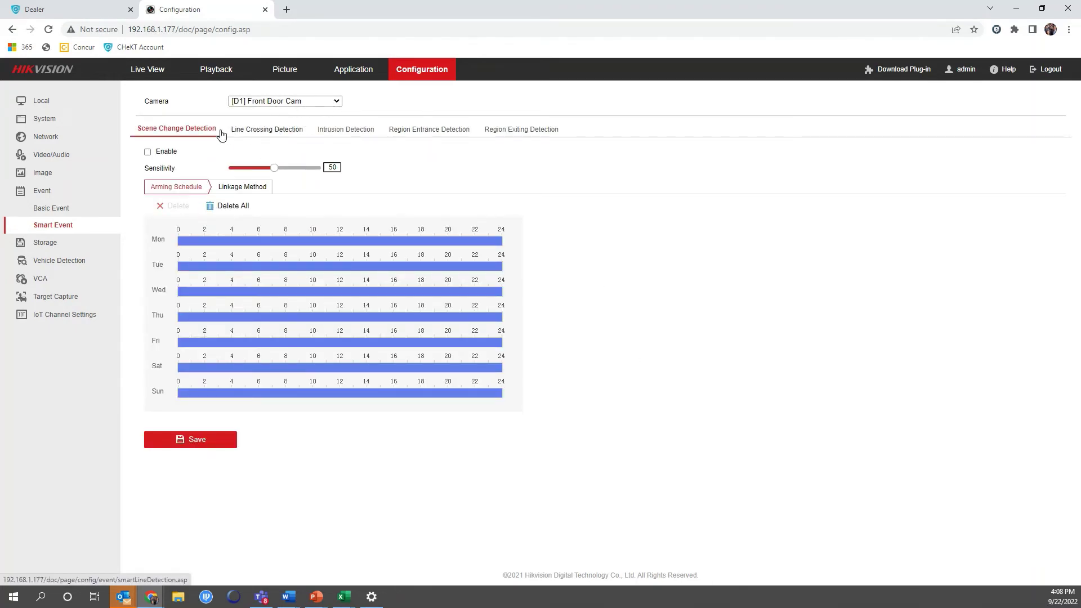
pyautogui.click(333, 130)
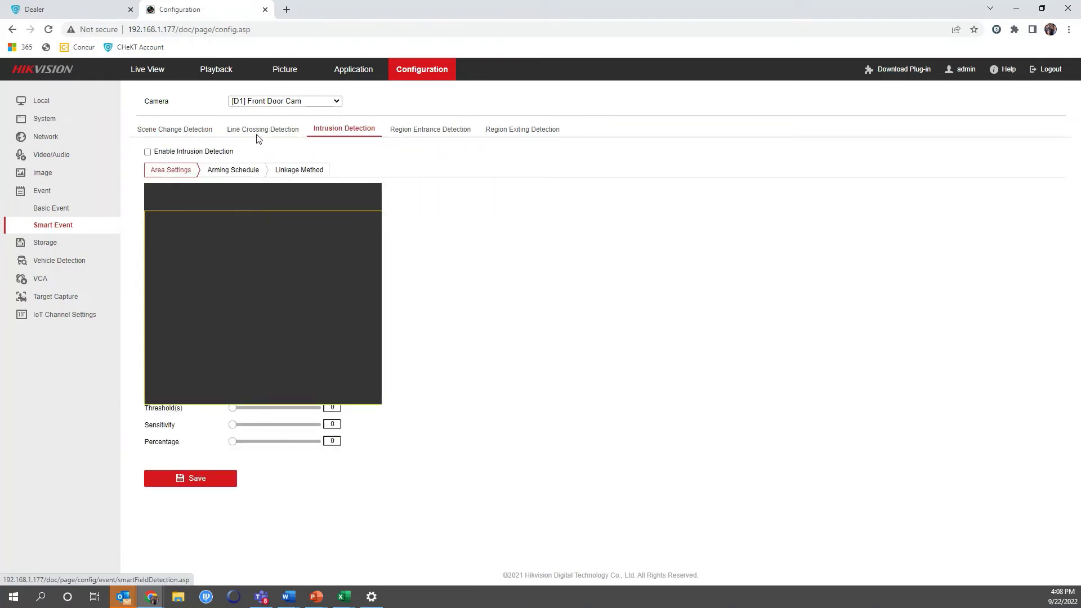
pyautogui.click(300, 131)
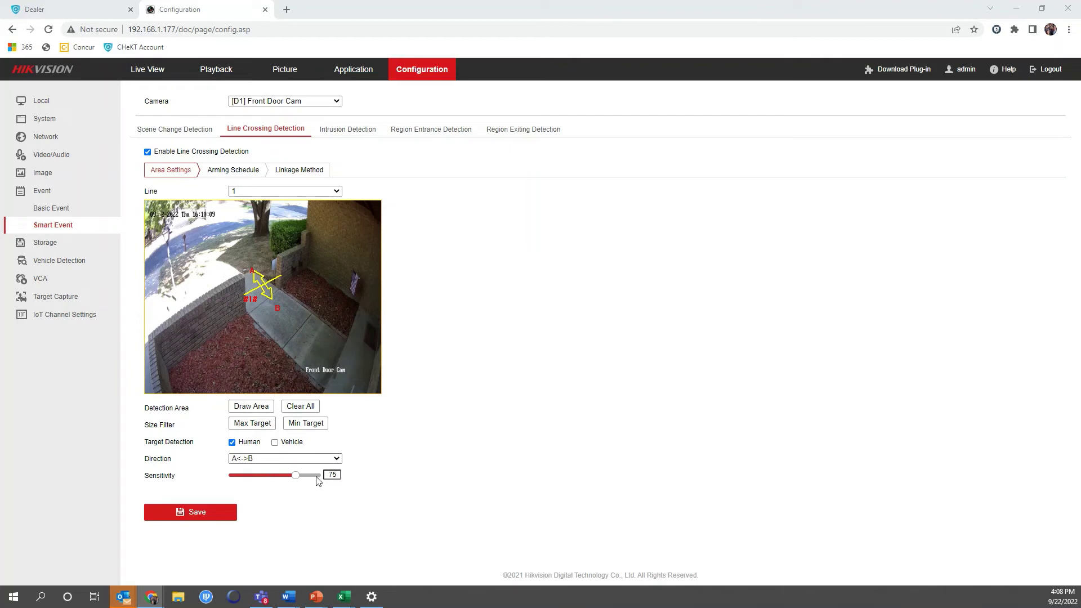
# Lower line crossing sensitivity to 67, draw a minimum target box beside the line, and save.
pyautogui.moveTo(294, 477); pyautogui.dragTo(290, 483)
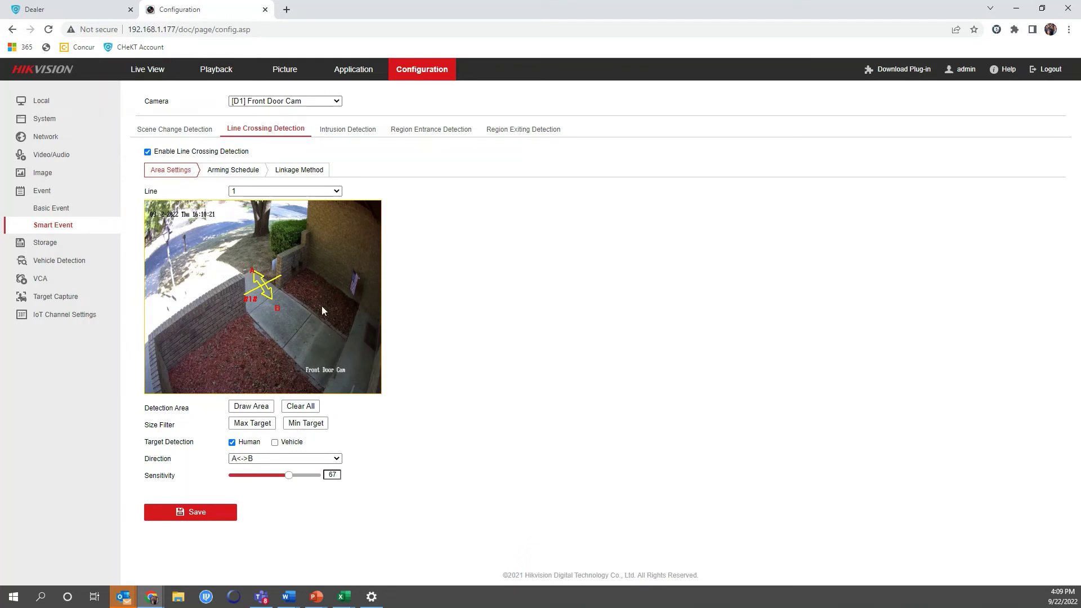
pyautogui.moveTo(293, 275); pyautogui.dragTo(309, 318)
pyautogui.moveTo(295, 277); pyautogui.dragTo(293, 271)
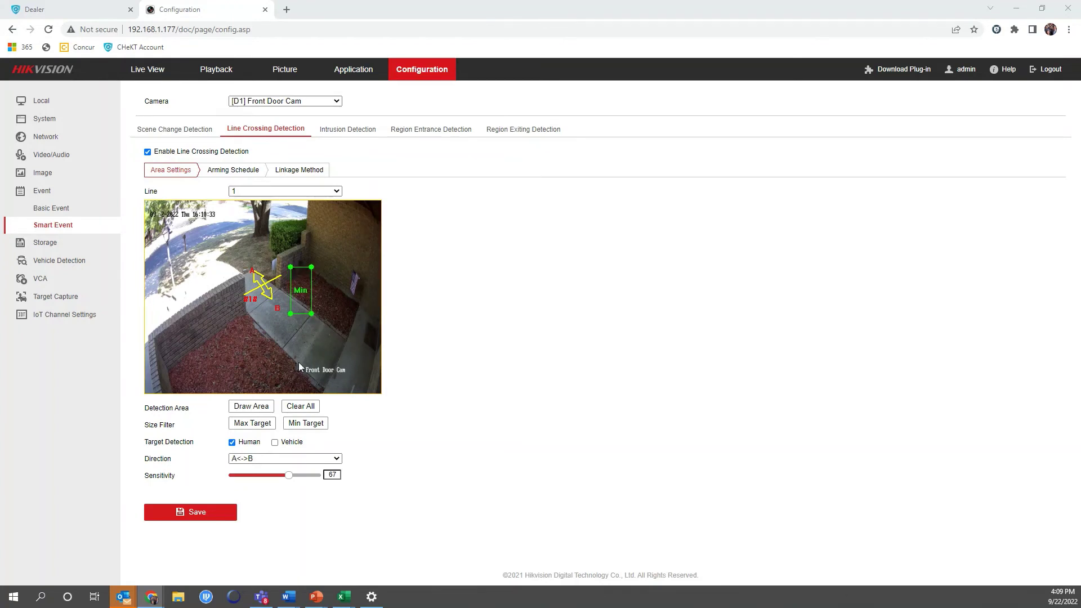
pyautogui.moveTo(292, 272); pyautogui.dragTo(294, 274)
pyautogui.click(223, 513)
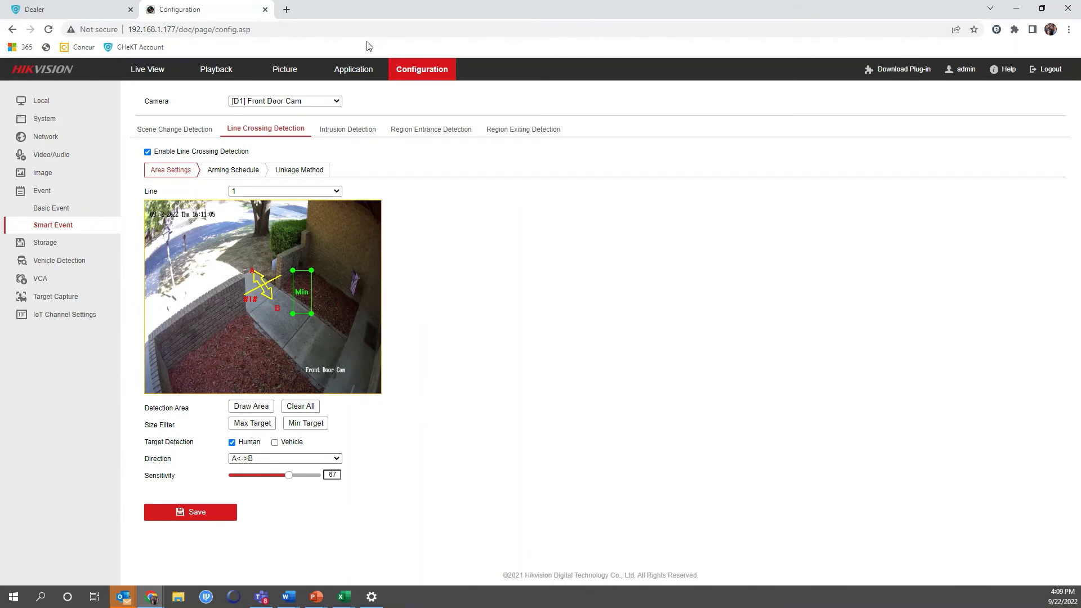
# Back in the Dealer Portal, check which alarm event topics the Front Door camera has enabled.
pyautogui.click(265, 10)
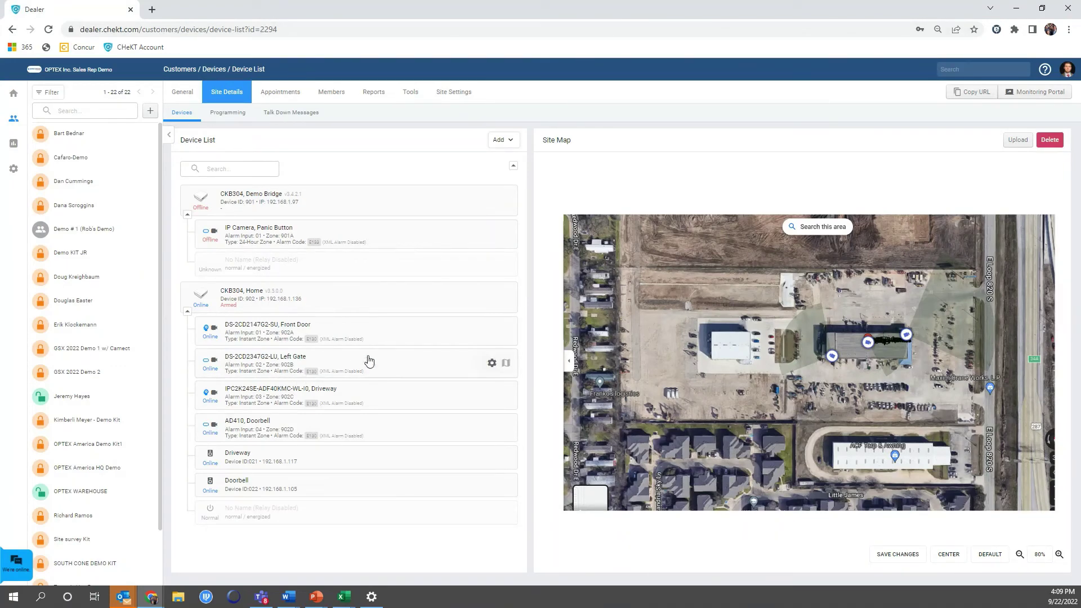
pyautogui.click(492, 331)
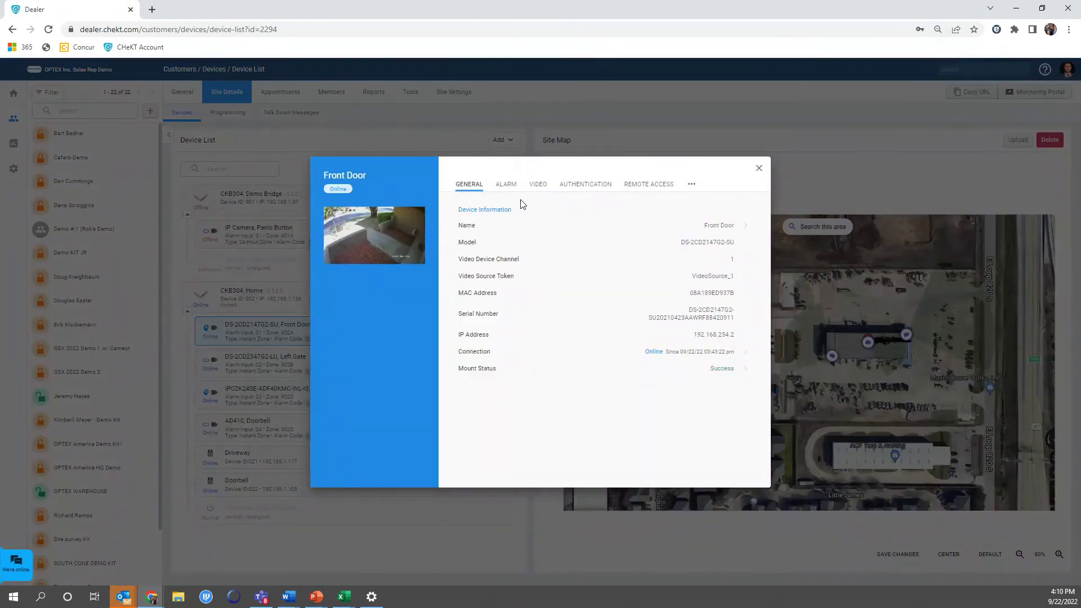
pyautogui.click(510, 188)
pyautogui.click(698, 260)
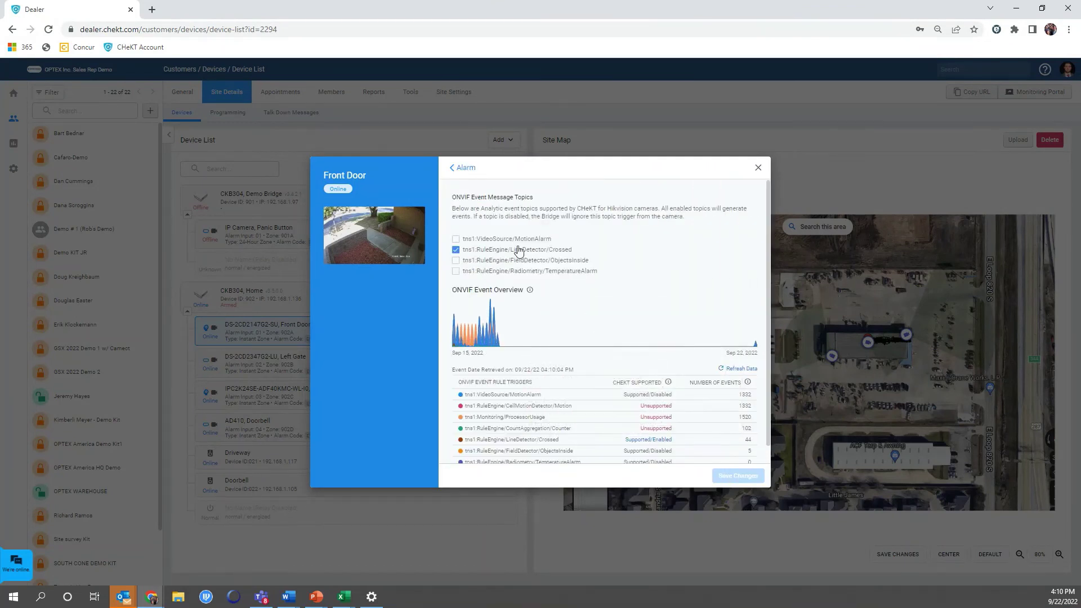
# Place the Front Door camera marker on the site map beside the right-hand building.
pyautogui.click(758, 168)
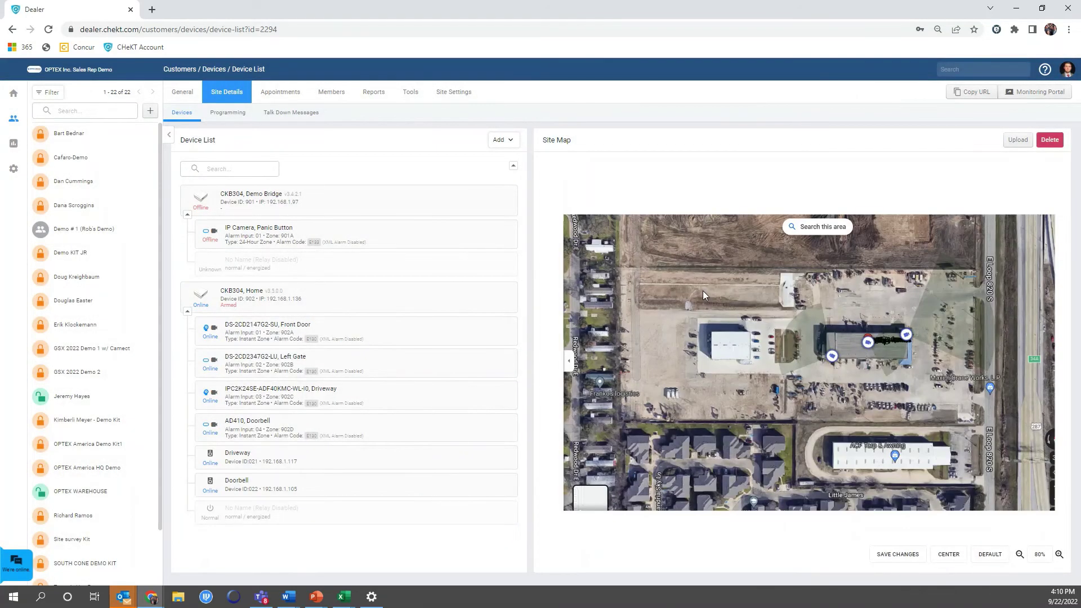
pyautogui.click(505, 333)
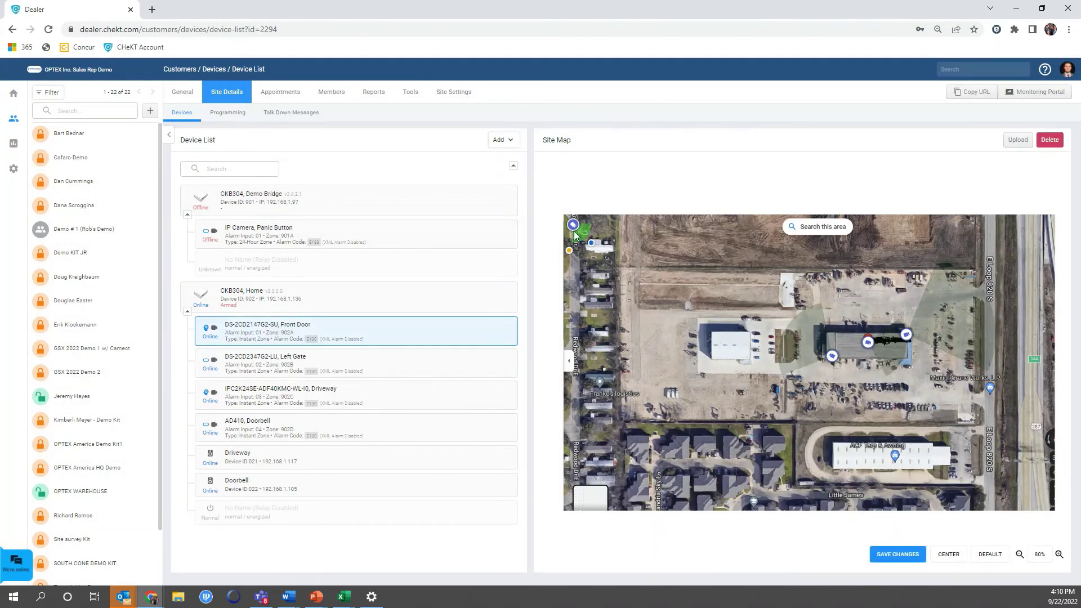
pyautogui.moveTo(575, 236)
pyautogui.mouseDown()
pyautogui.moveTo(645, 275)
pyautogui.moveTo(921, 381)
pyautogui.moveTo(987, 375)
pyautogui.mouseUp()
# Save and confirm the Front Door camera's new map position data.
pyautogui.click(894, 556)
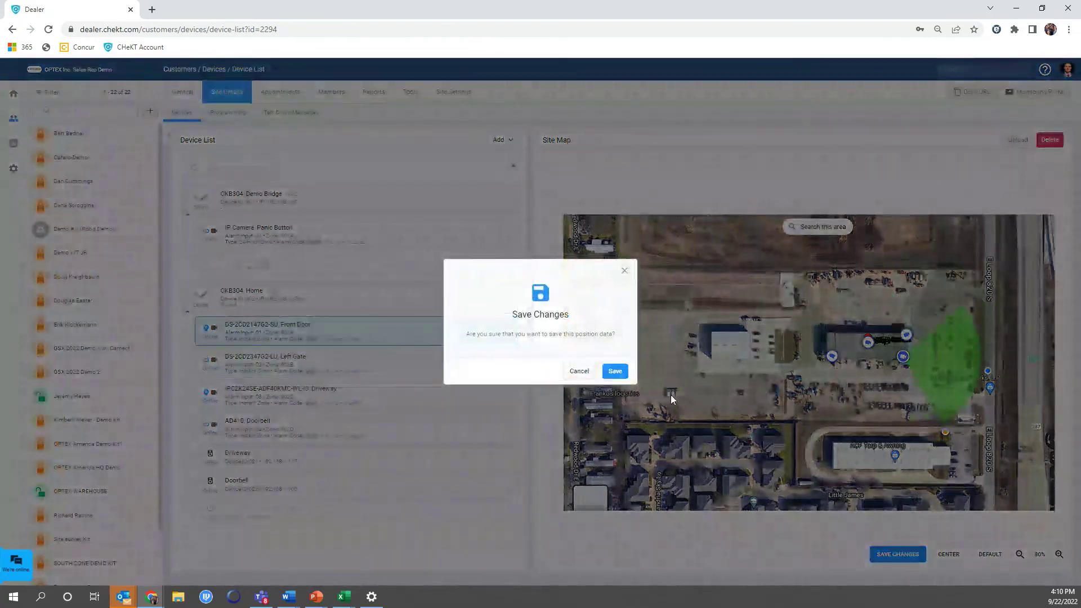
pyautogui.click(625, 370)
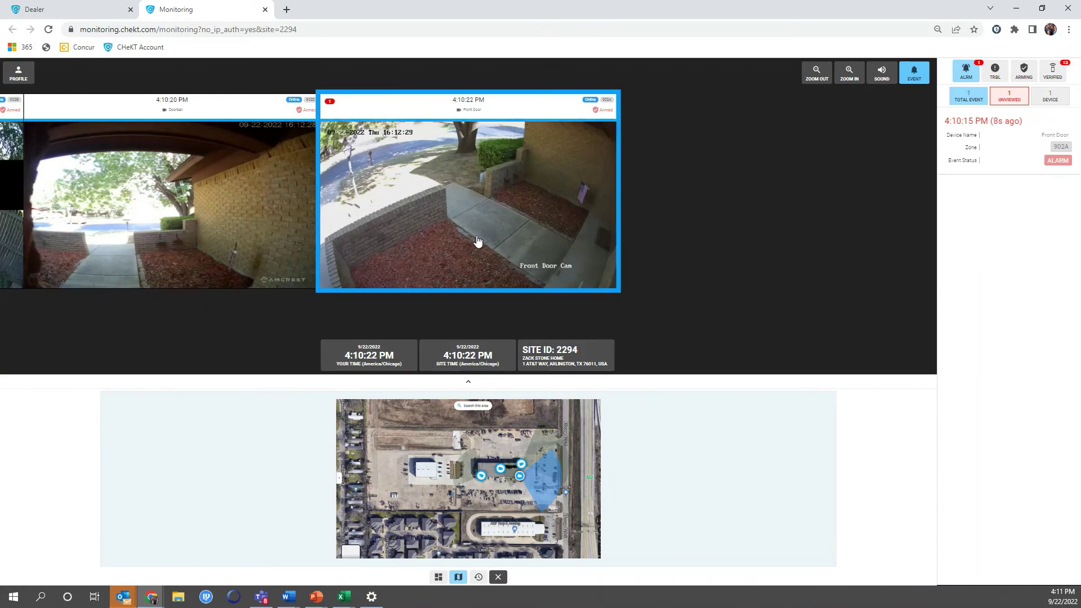
# Open the 4:10:15 PM Front Door alarm event and enlarge its recorded clip.
pyautogui.click(1022, 150)
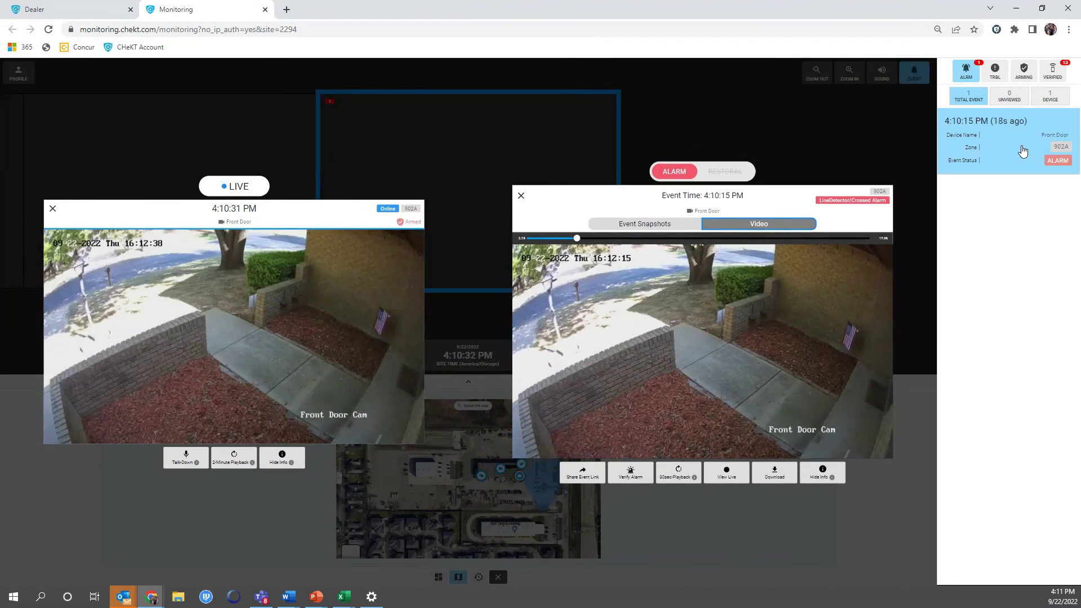
pyautogui.moveTo(888, 305)
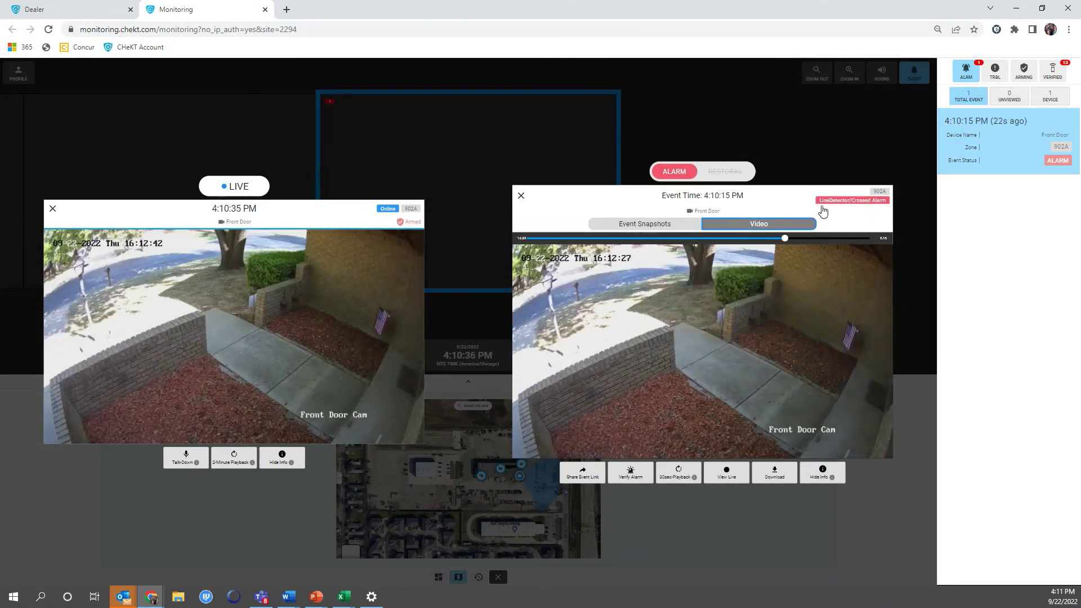
pyautogui.moveTo(804, 331)
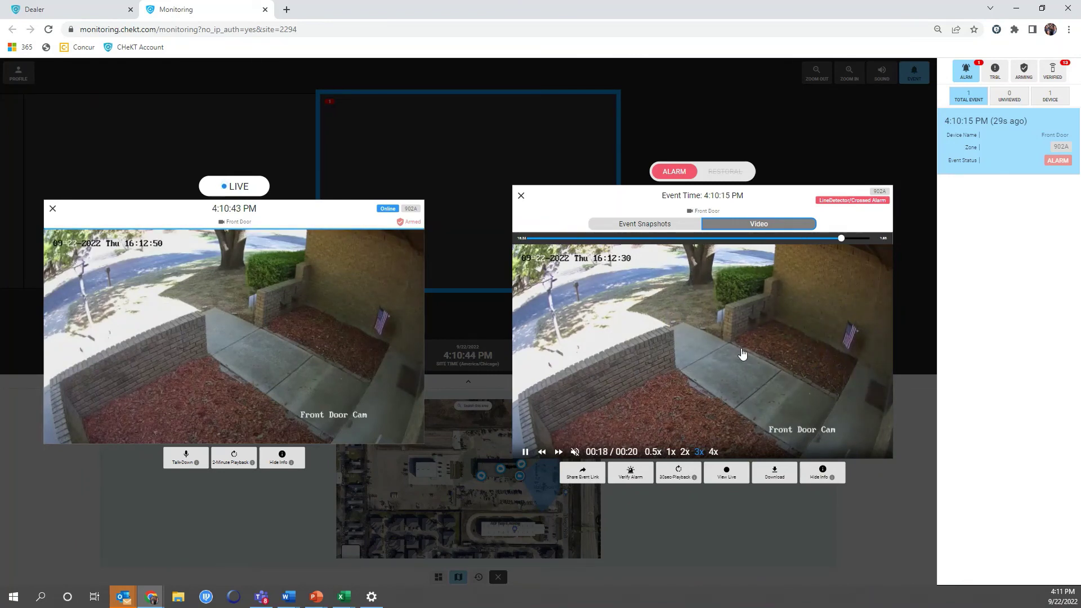
pyautogui.click(715, 319)
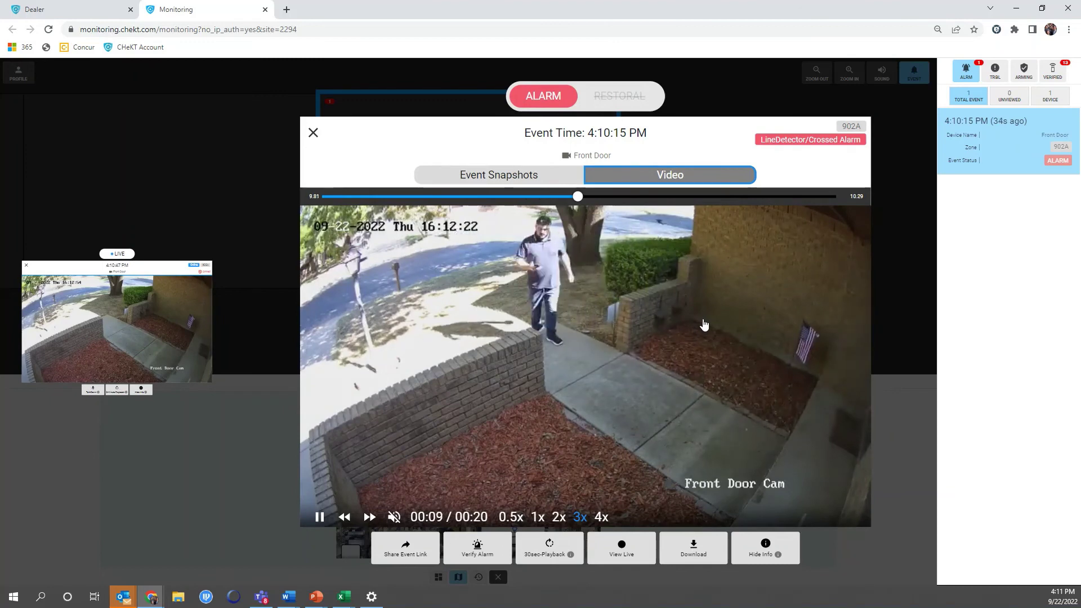
# Enlarge the live Front Door view, then bring the alarm clip back to the centre.
pyautogui.click(168, 320)
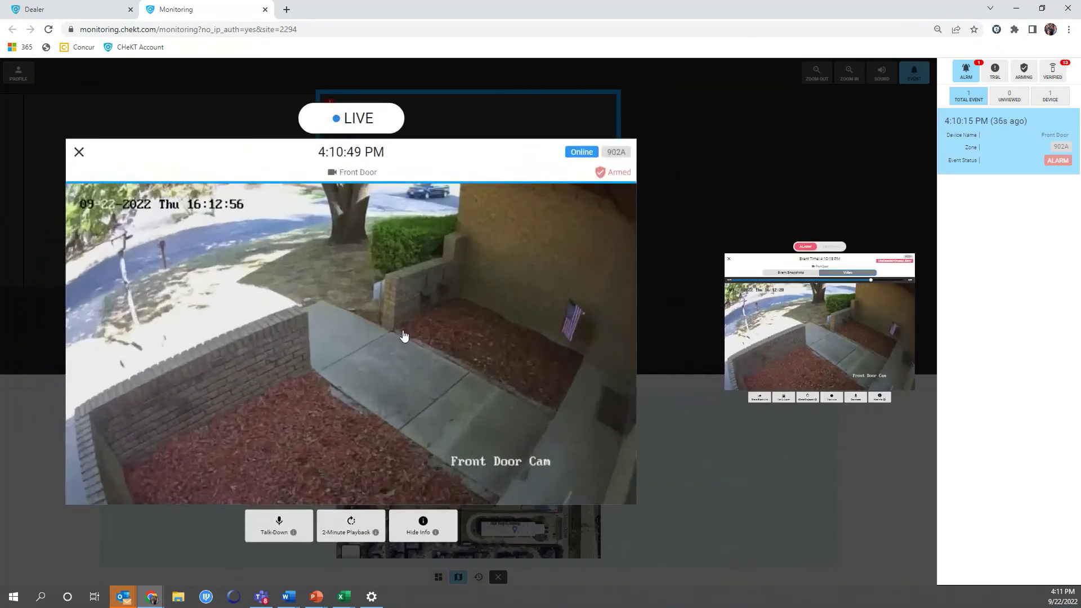
pyautogui.click(769, 602)
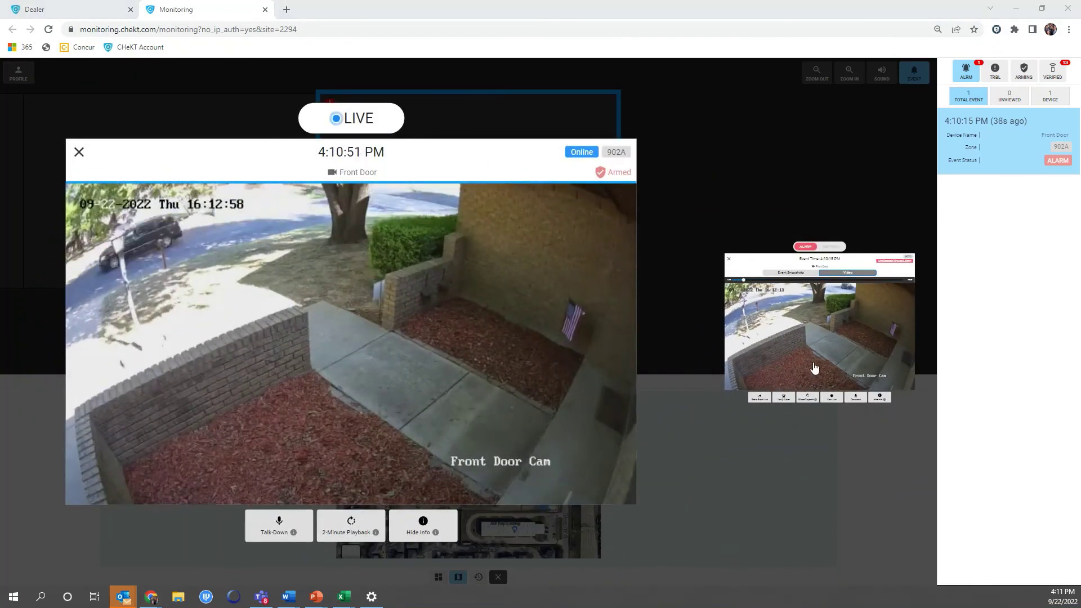
pyautogui.click(813, 344)
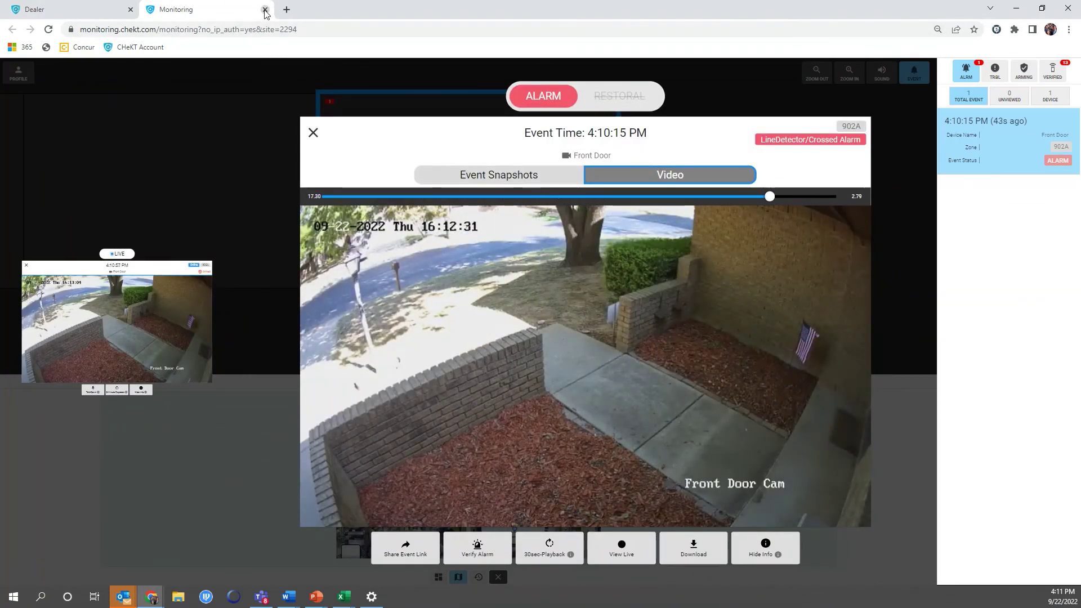
pyautogui.click(265, 9)
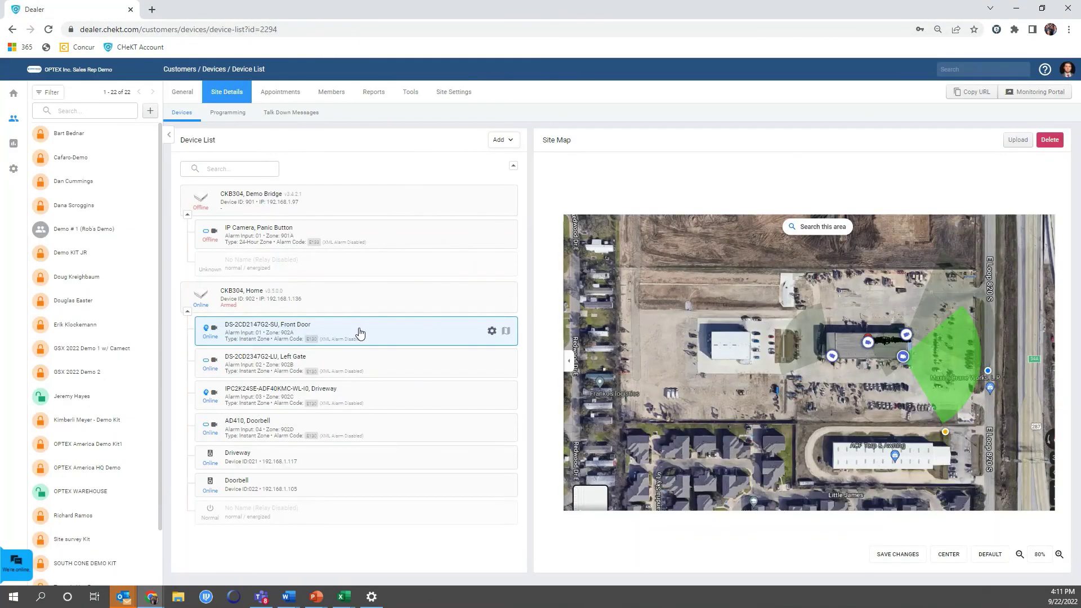